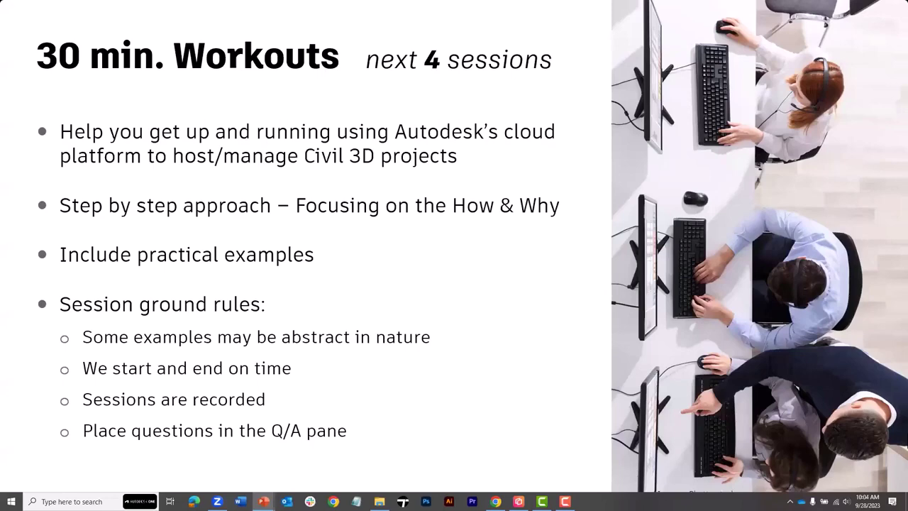
- Advance the slideshow from the 30 min. Workouts slide to the Agenda slide
{"action": "key", "text": "Right"}
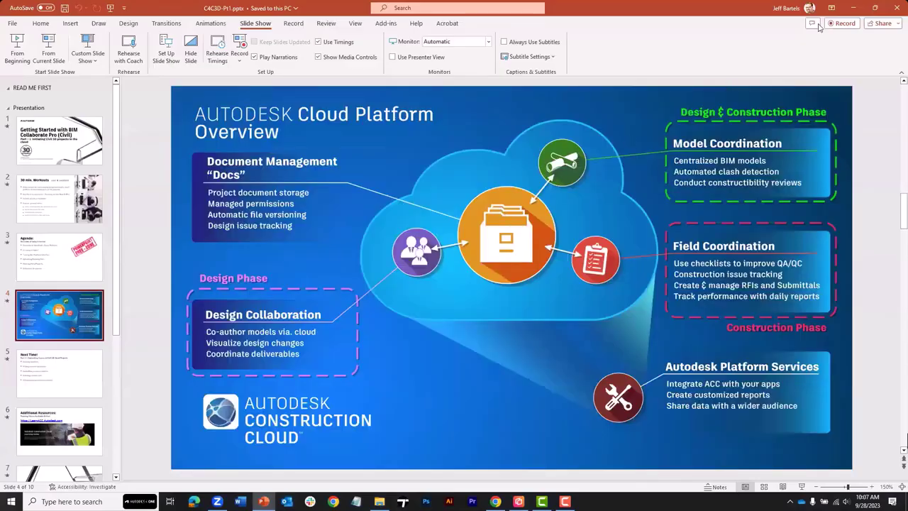
- Minimize PowerPoint and load acc.autodesk.com/projects in Chrome, then scroll through the project list
{"action": "left_click", "coordinate": [853, 7]}
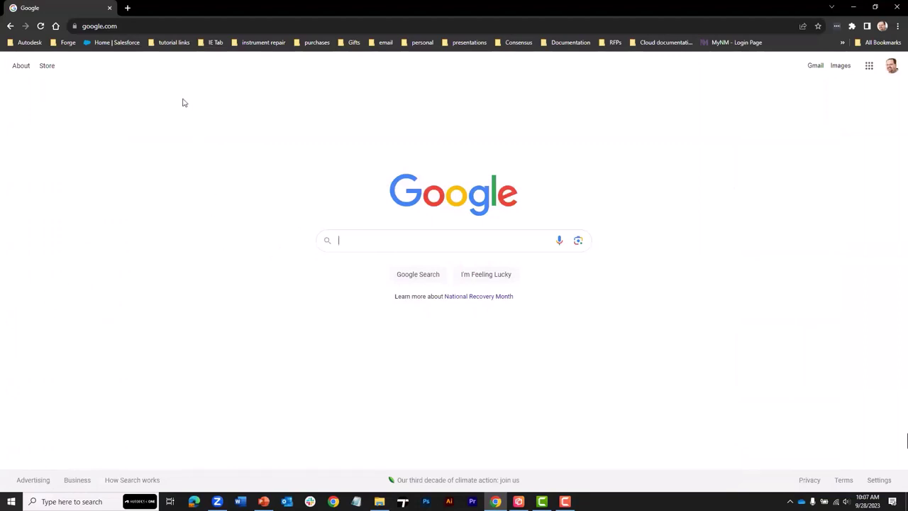
{"action": "left_click", "coordinate": [135, 26]}
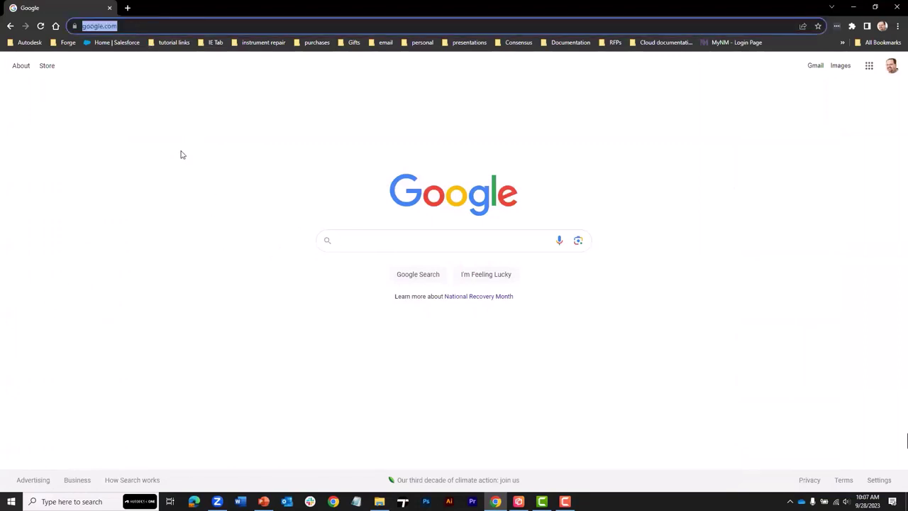
{"action": "type", "text": "acc."}
{"action": "key", "text": "Return"}
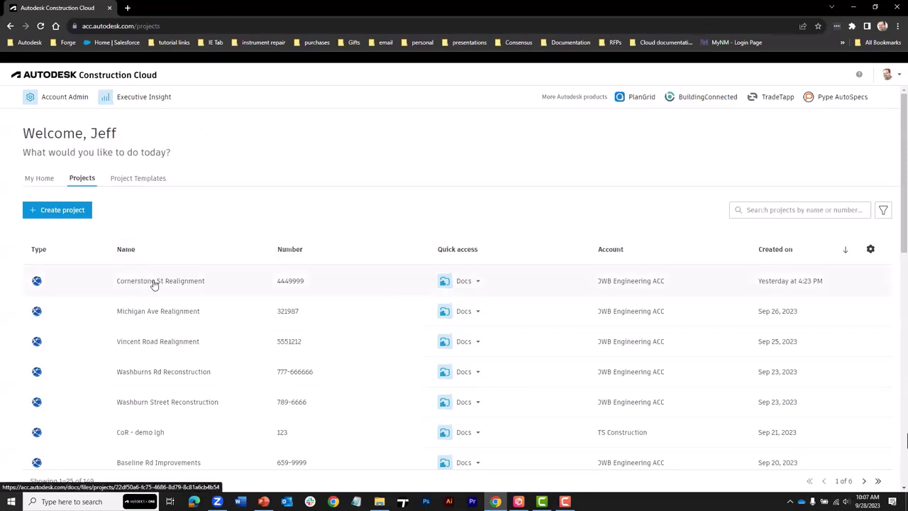
{"action": "scroll", "coordinate": [153, 284], "scroll_direction": "down", "scroll_amount": 3}
{"action": "scroll", "coordinate": [154, 285], "scroll_direction": "down", "scroll_amount": 3}
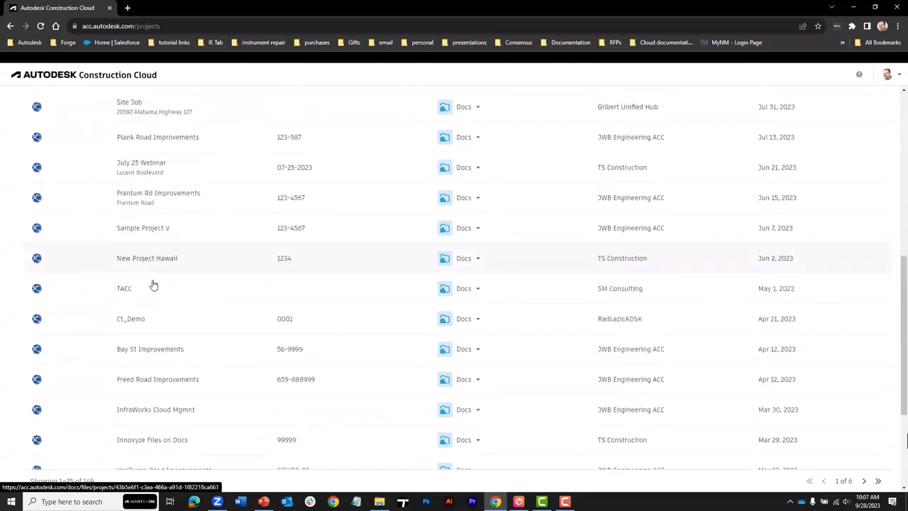
{"action": "scroll", "coordinate": [153, 284], "scroll_direction": "up", "scroll_amount": 6}
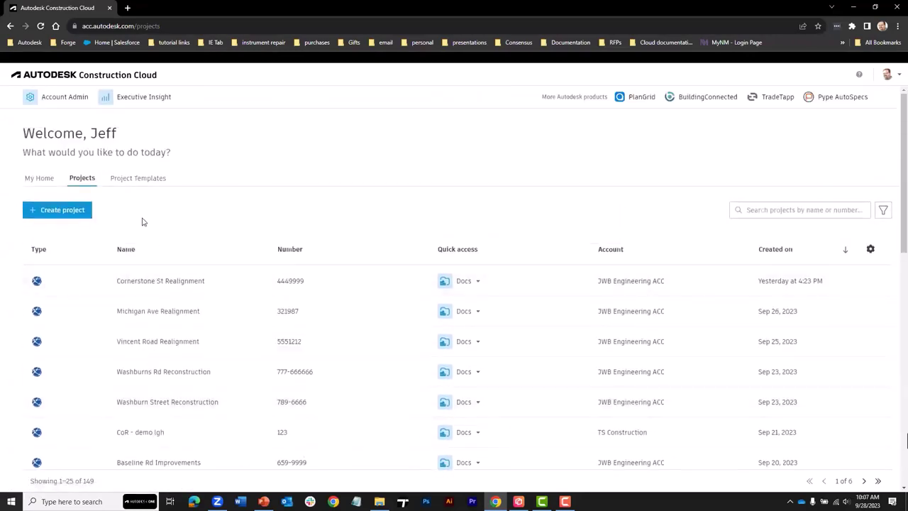
- Create a new project named Wesley Rd Extension with number 5551212, then browse the Account list
{"action": "left_click", "coordinate": [63, 211]}
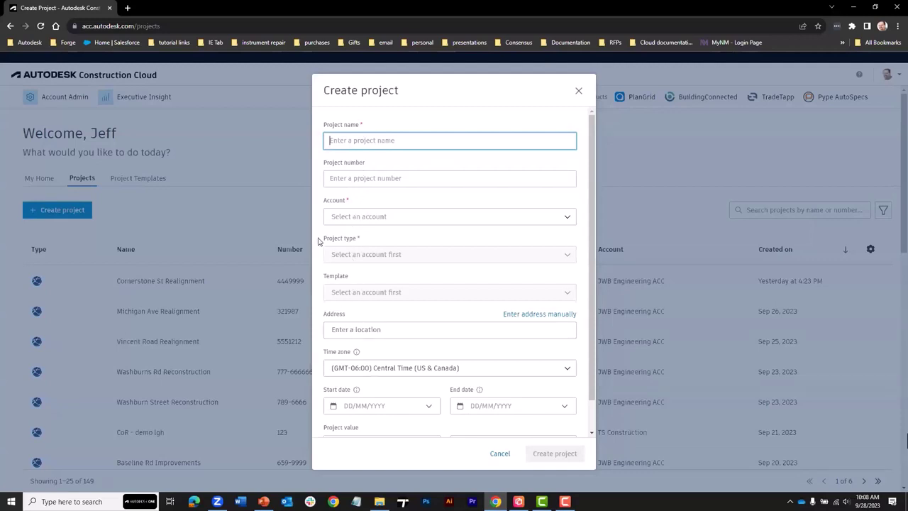
{"action": "left_click", "coordinate": [338, 141]}
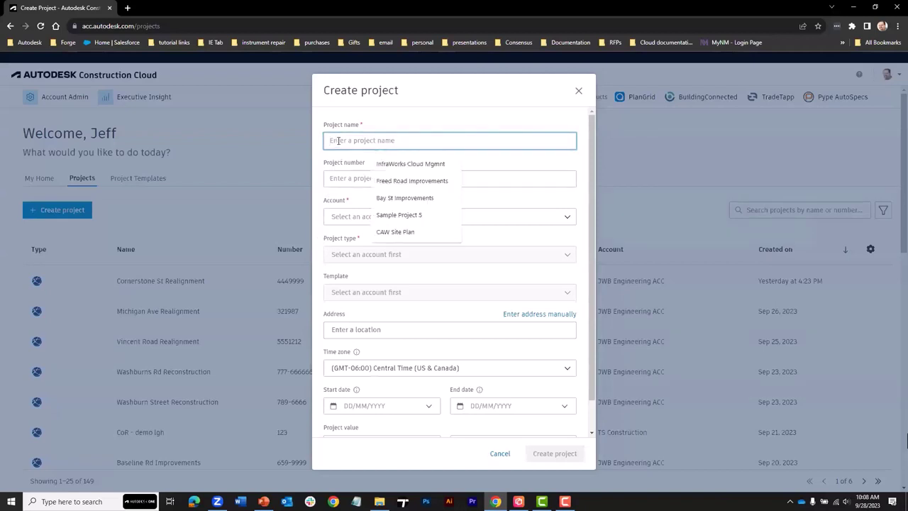
{"action": "type", "text": "Wesley Rd"}
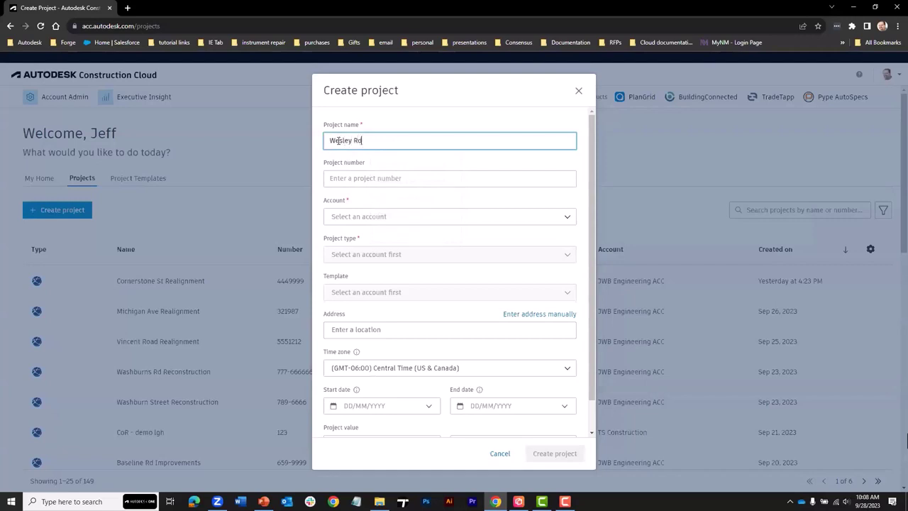
{"action": "type", "text": " Extension"}
{"action": "left_click", "coordinate": [366, 179]}
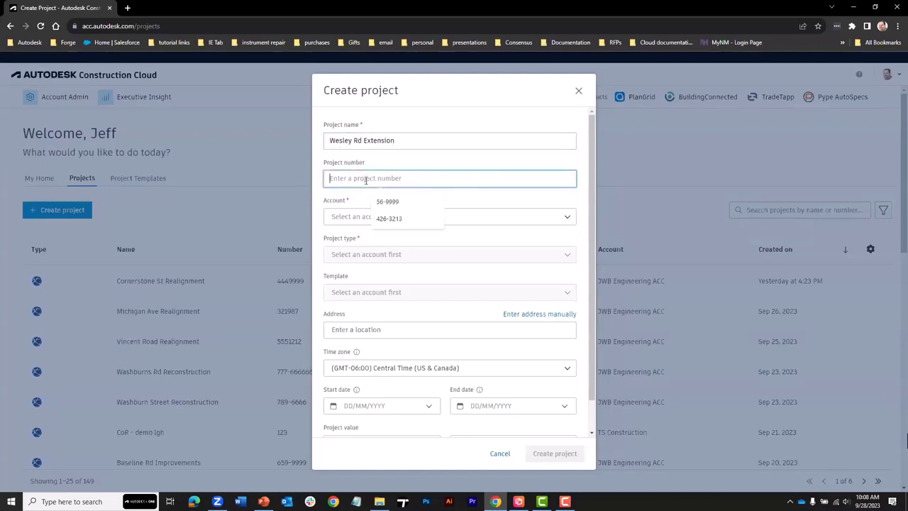
{"action": "type", "text": "55"}
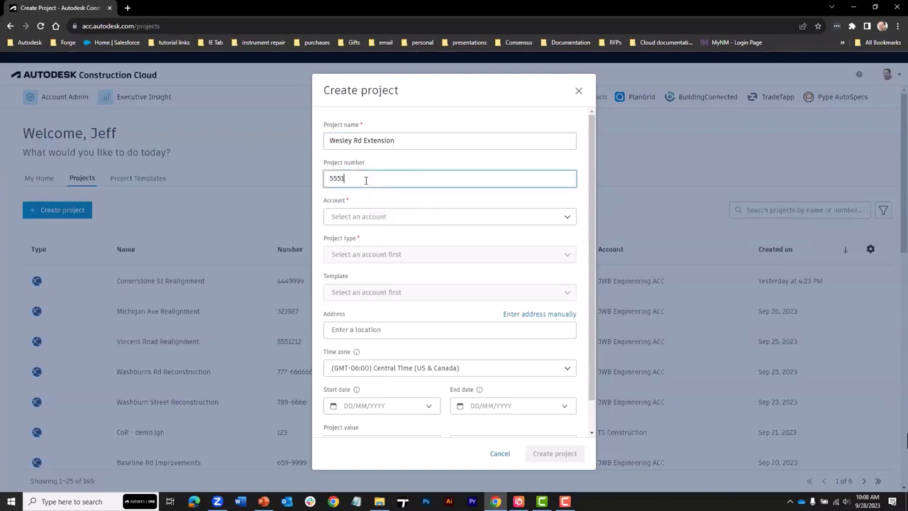
{"action": "type", "text": "51212"}
{"action": "left_click", "coordinate": [459, 219]}
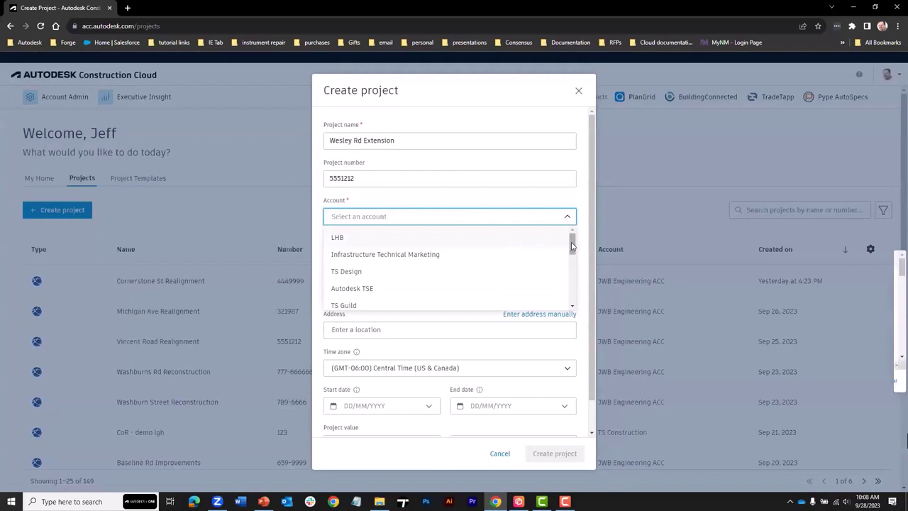
{"action": "left_click_drag", "start_coordinate": [572, 245], "coordinate": [573, 293]}
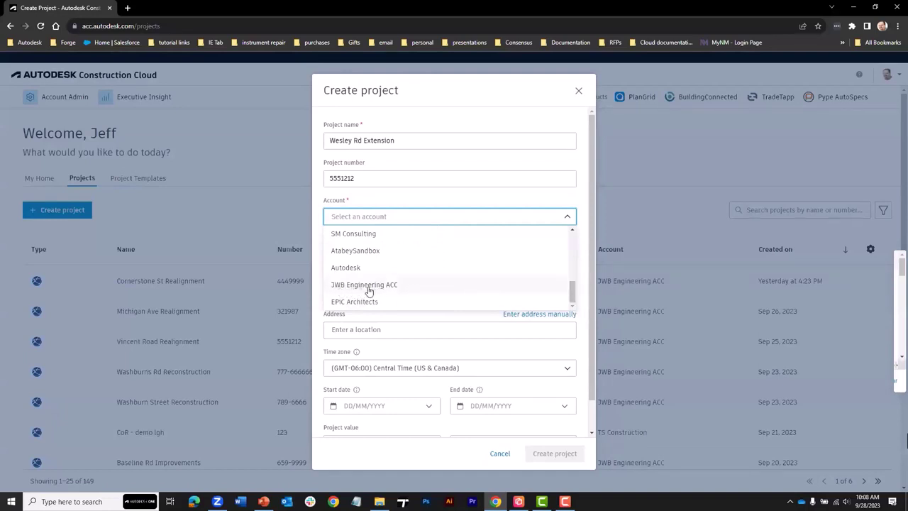
- Assign account JWB Engineering ACC and type Streets / Roads / Highways, then create the project
{"action": "left_click", "coordinate": [368, 287]}
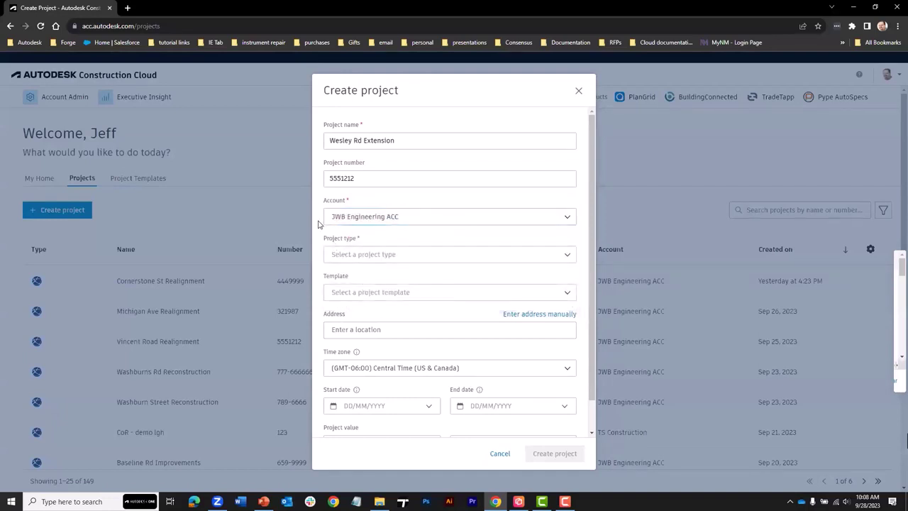
{"action": "left_click", "coordinate": [410, 254]}
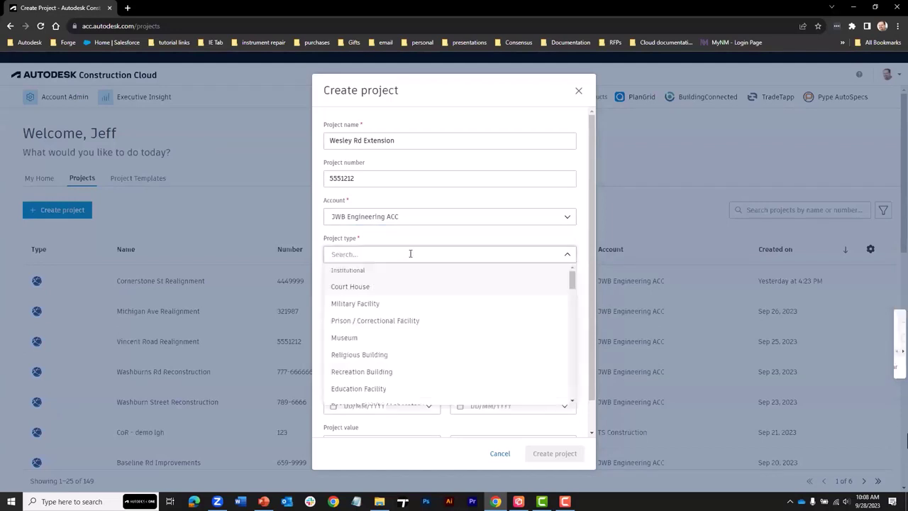
{"action": "left_click_drag", "start_coordinate": [572, 279], "coordinate": [575, 353]}
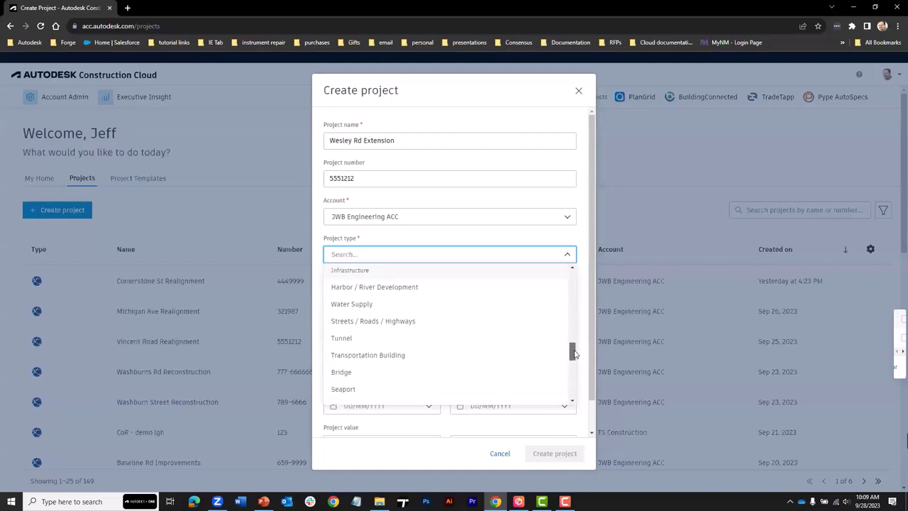
{"action": "left_click", "coordinate": [383, 324]}
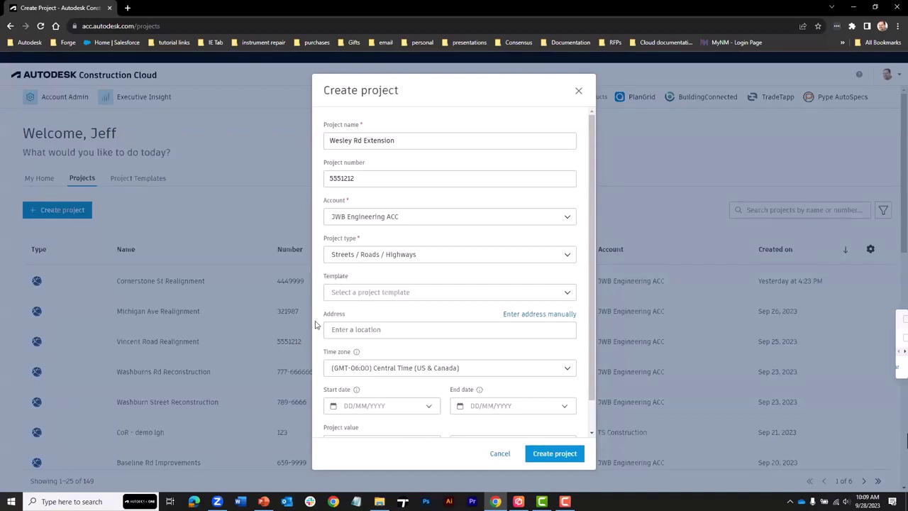
{"action": "scroll", "coordinate": [317, 325], "scroll_direction": "down", "scroll_amount": 1}
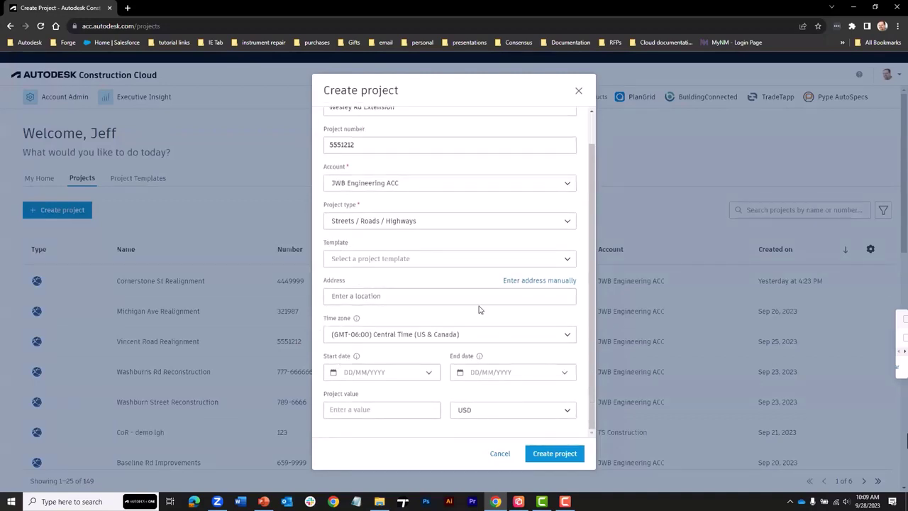
{"action": "left_click", "coordinate": [553, 454]}
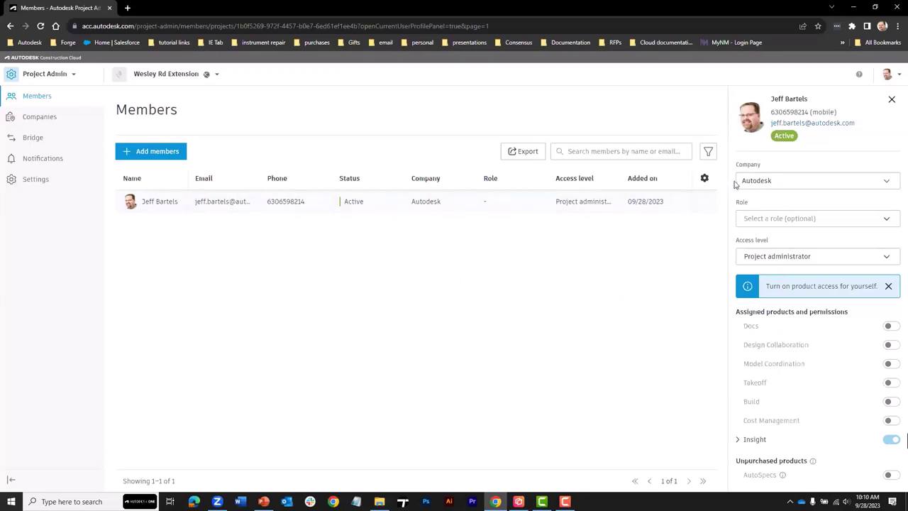
- Check the member's company and role lists without changing them, and keep access level Project administrator
{"action": "left_click", "coordinate": [793, 181]}
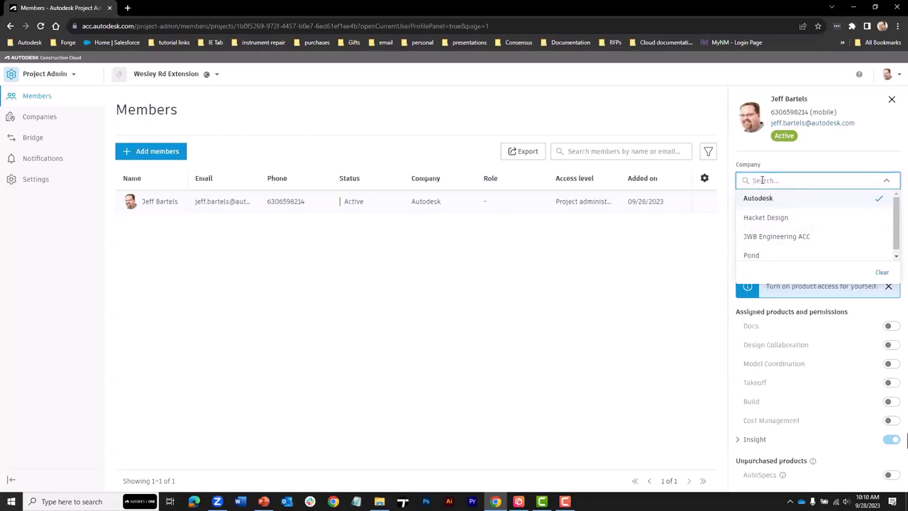
{"action": "type", "text": "smith"}
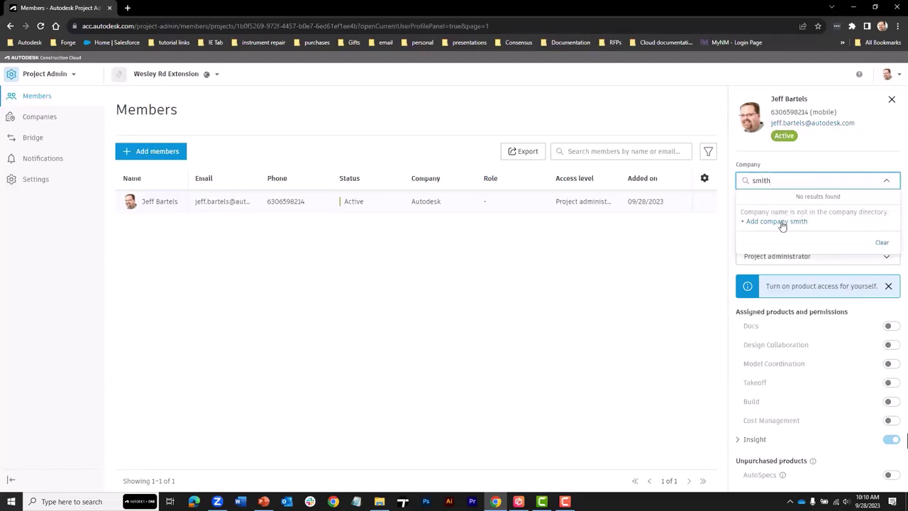
{"action": "left_click", "coordinate": [780, 164]}
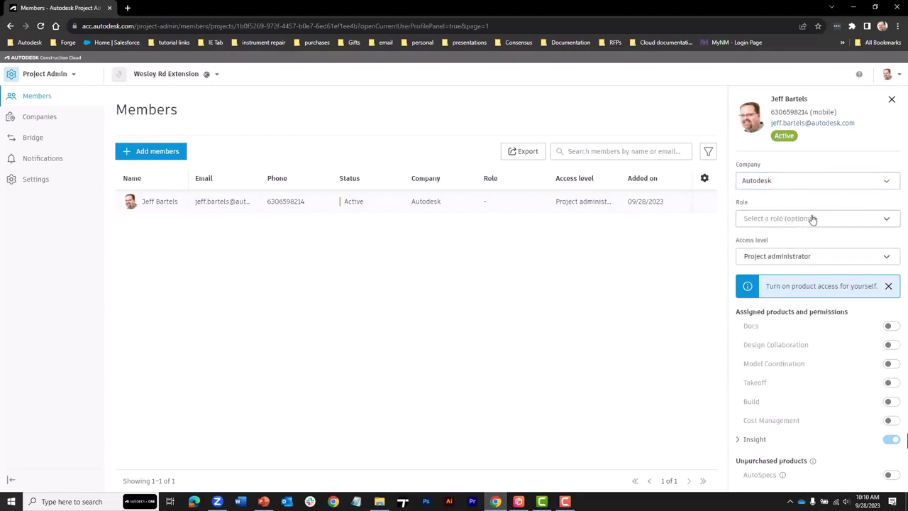
{"action": "left_click", "coordinate": [840, 220]}
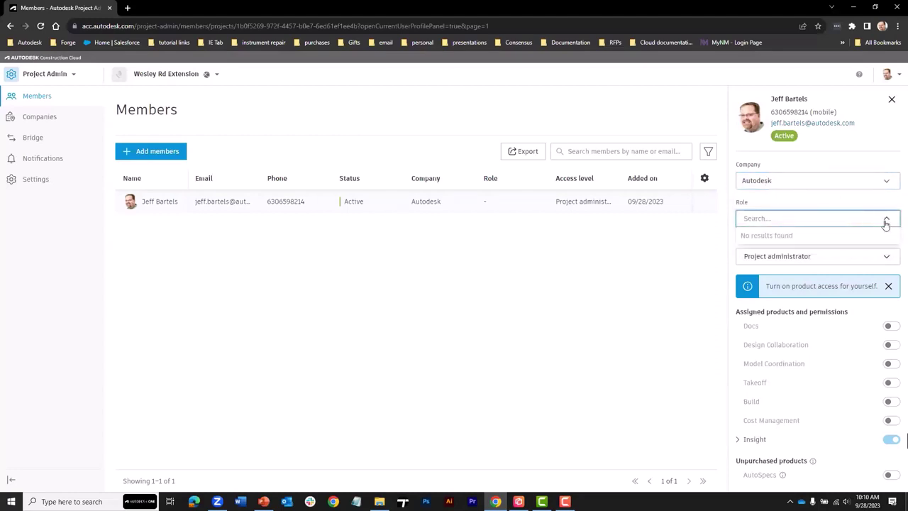
{"action": "left_click", "coordinate": [886, 219]}
{"action": "left_click", "coordinate": [808, 217]}
{"action": "left_click", "coordinate": [734, 221]}
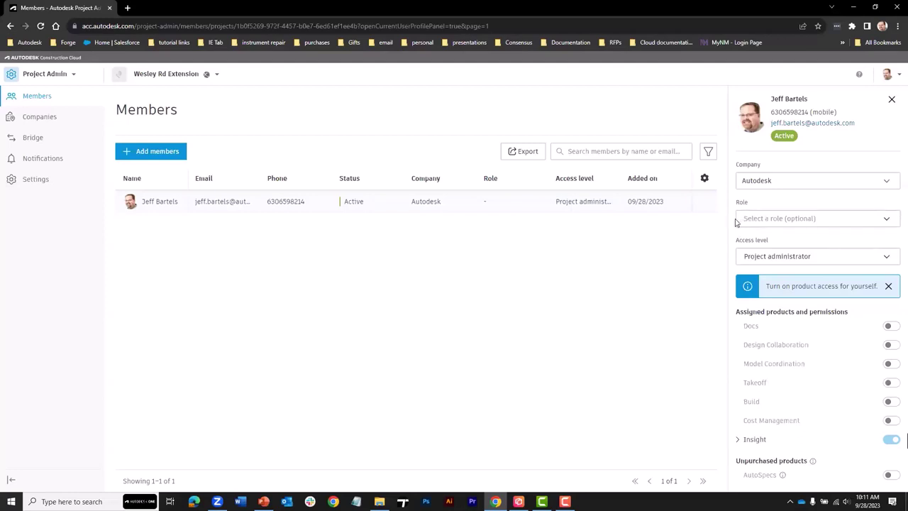
{"action": "left_click", "coordinate": [781, 257]}
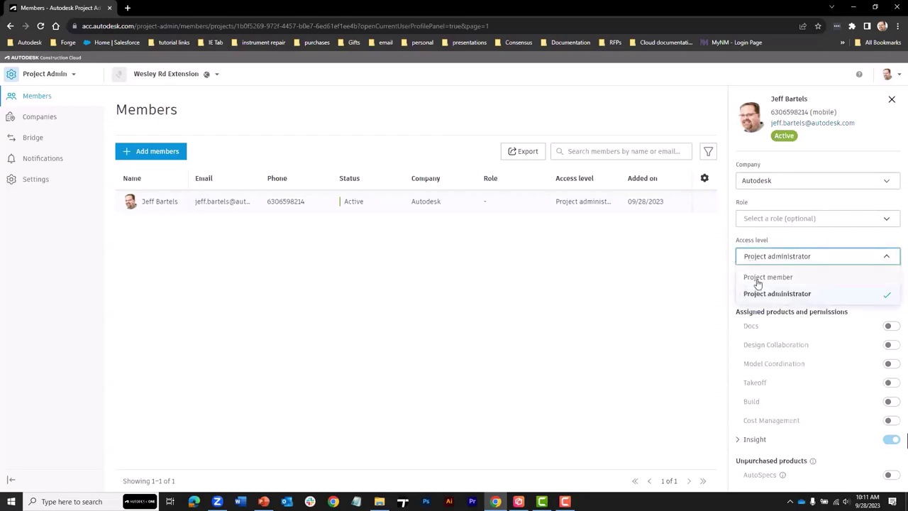
{"action": "left_click", "coordinate": [731, 259]}
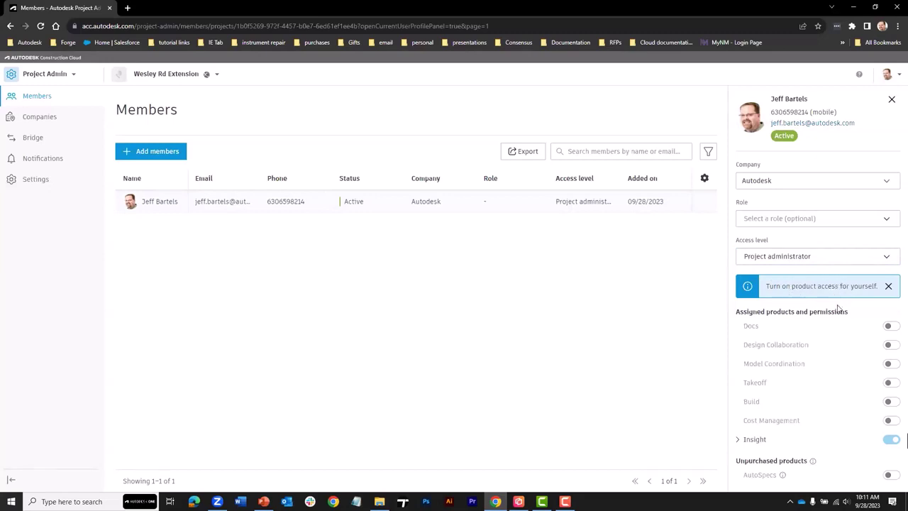
- Give the member Docs, Design Collaboration and Model Coordination access, then close the details panel
{"action": "left_click", "coordinate": [889, 286]}
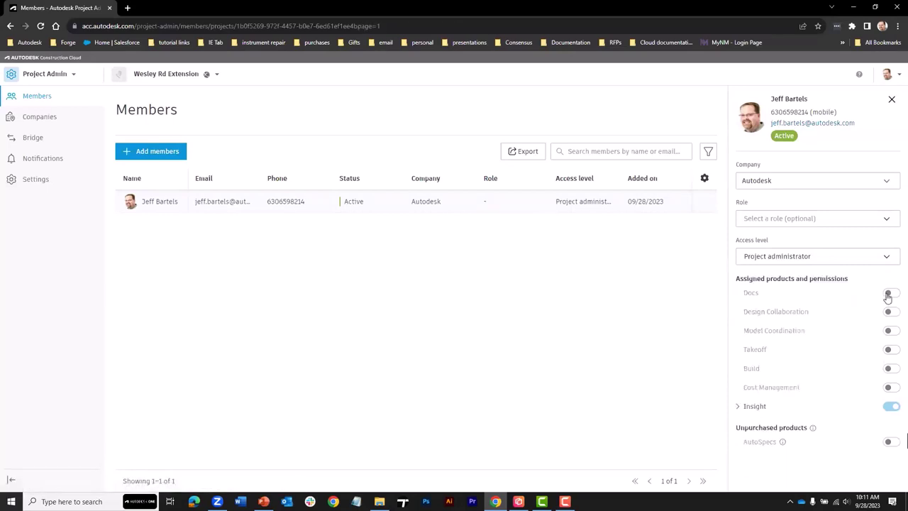
{"action": "left_click", "coordinate": [889, 293]}
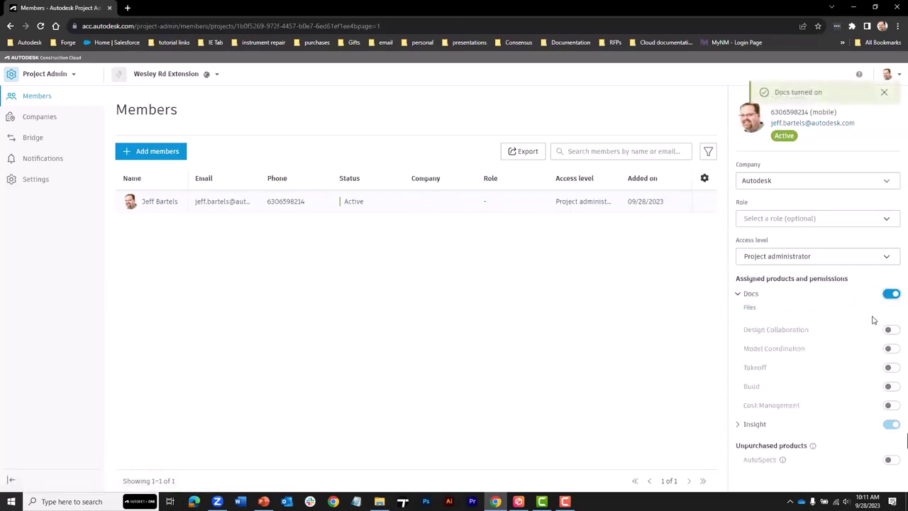
{"action": "left_click", "coordinate": [889, 332]}
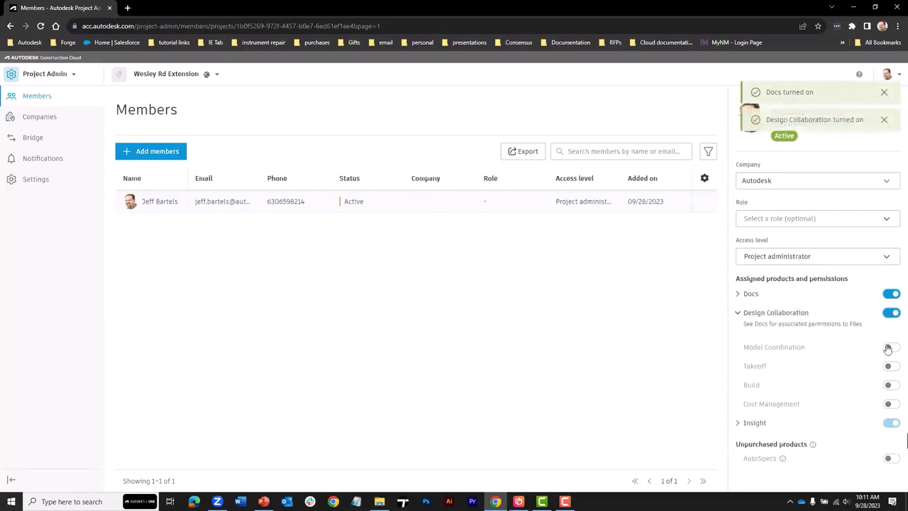
{"action": "left_click", "coordinate": [889, 348]}
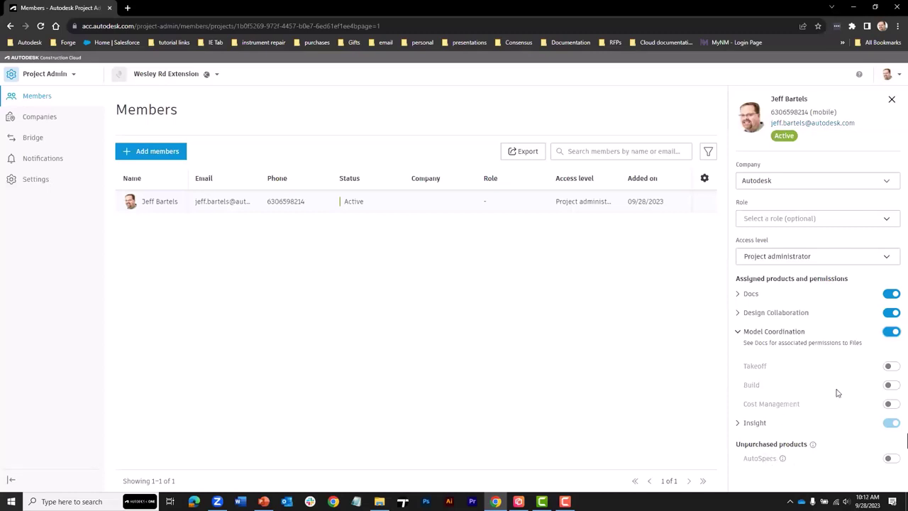
{"action": "left_click", "coordinate": [891, 99]}
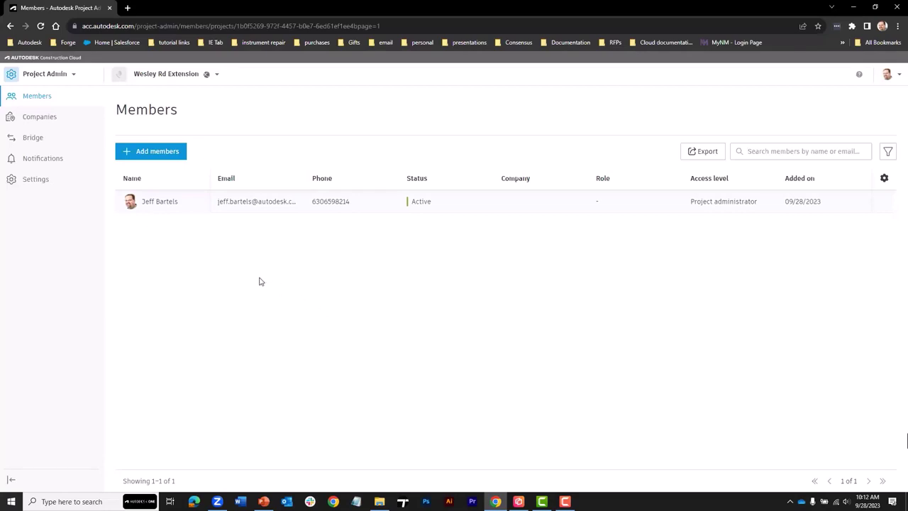
- Use the product switcher to reach the Wesley Rd Extension project's Docs Files page
{"action": "left_click", "coordinate": [75, 77]}
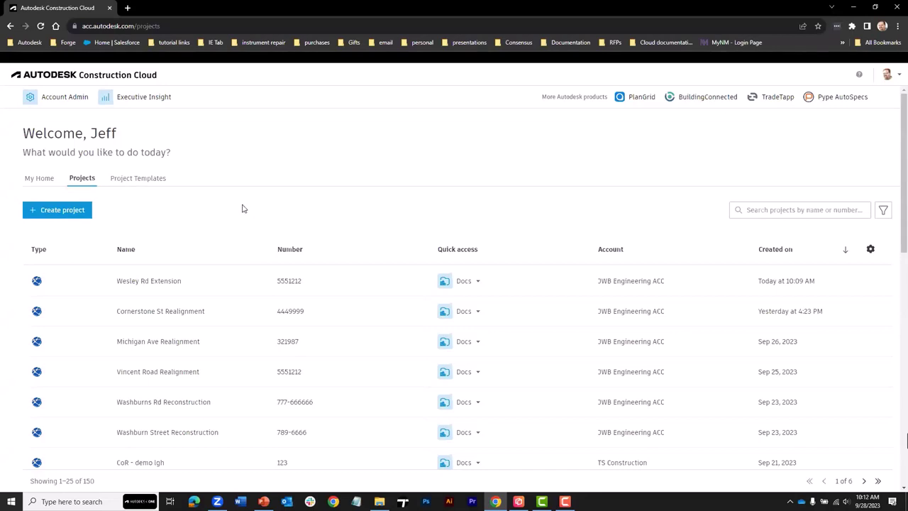
{"action": "left_click", "coordinate": [159, 282]}
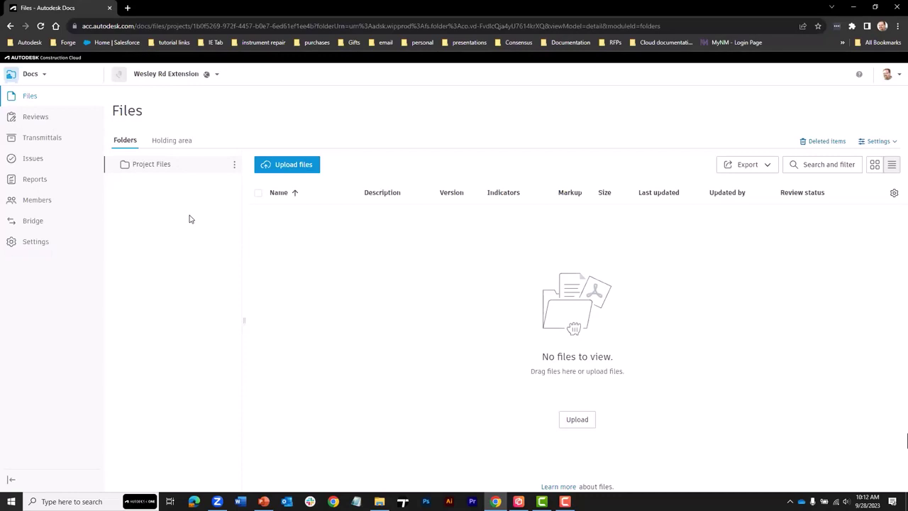
- Add Photos and Documents subfolders under Project Files
{"action": "left_click", "coordinate": [234, 165]}
{"action": "left_click", "coordinate": [228, 180]}
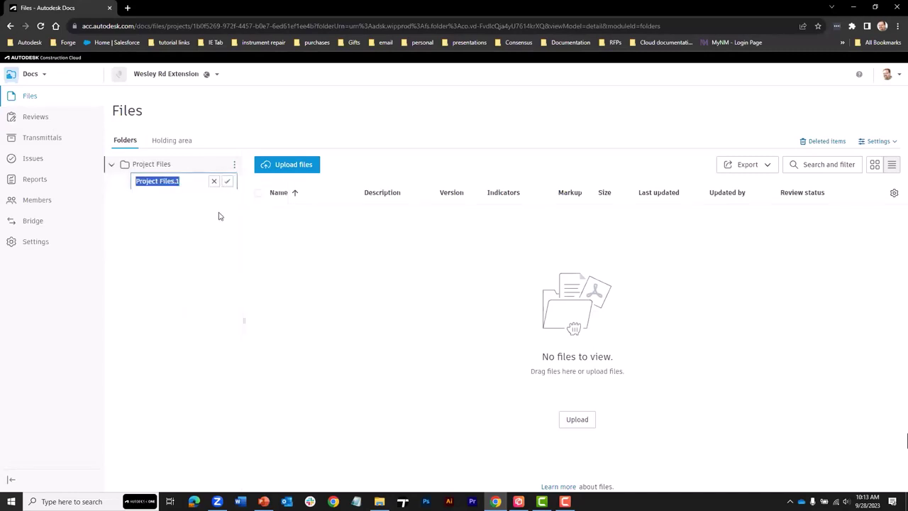
{"action": "type", "text": "Photo"}
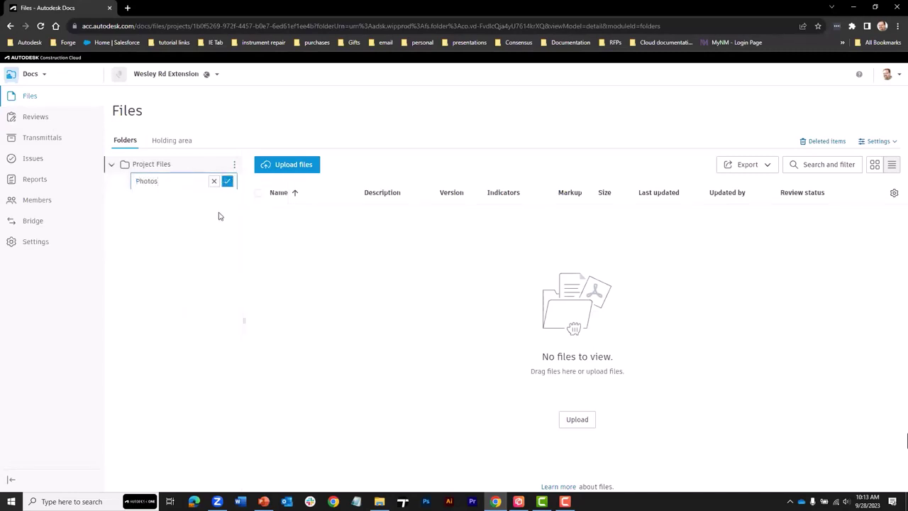
{"action": "type", "text": "s"}
{"action": "left_click", "coordinate": [227, 182]}
{"action": "left_click", "coordinate": [235, 166]}
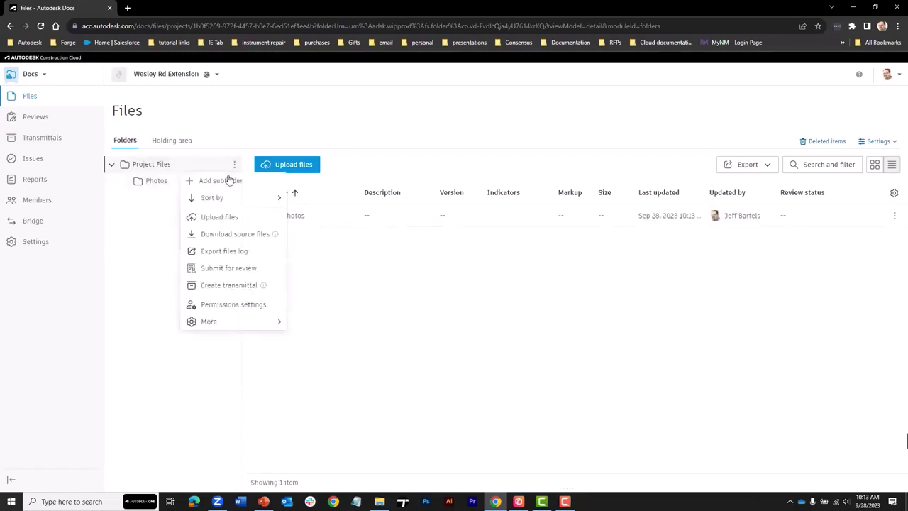
{"action": "left_click", "coordinate": [228, 180]}
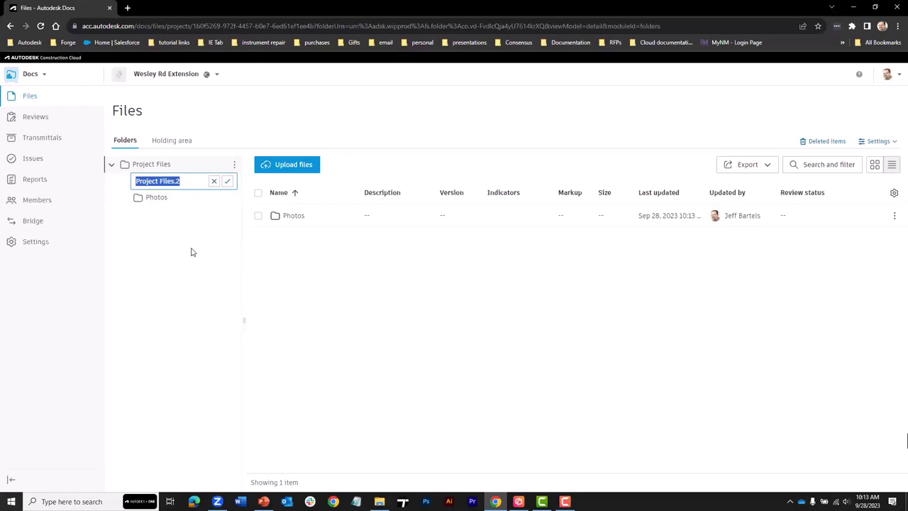
{"action": "type", "text": "Documents"}
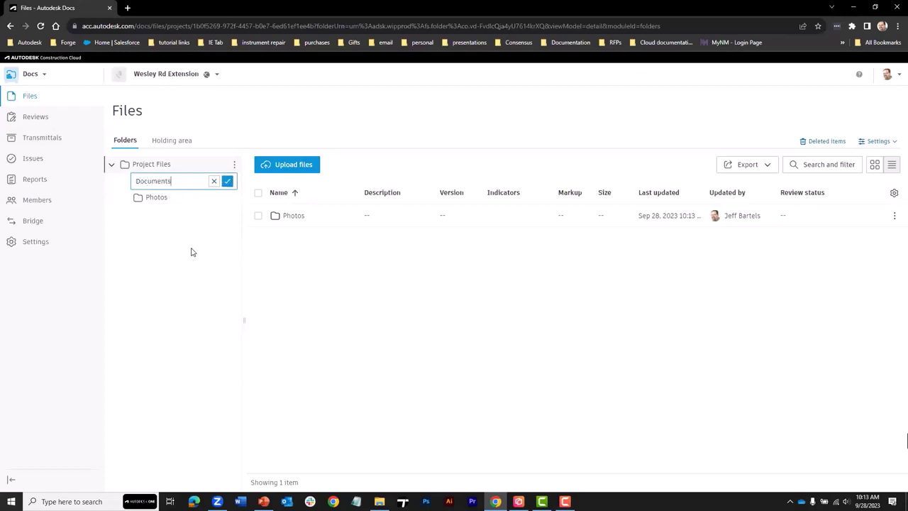
{"action": "key", "text": "Return"}
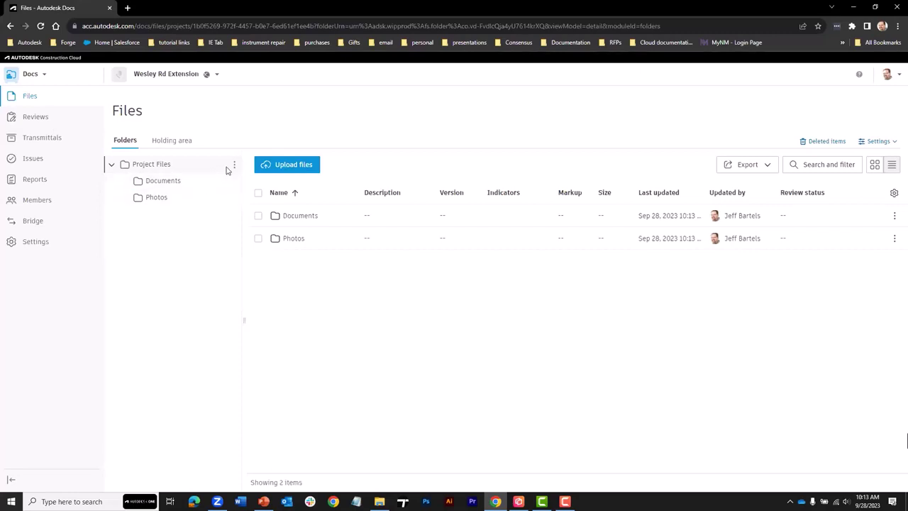
- Add a Plan Sheets subfolder under Project Files and open it
{"action": "right_click", "coordinate": [189, 167]}
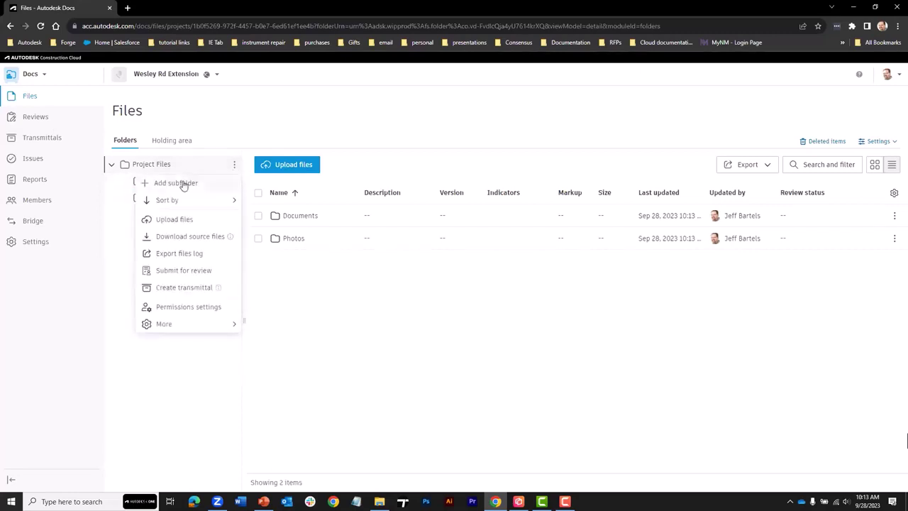
{"action": "left_click", "coordinate": [182, 183]}
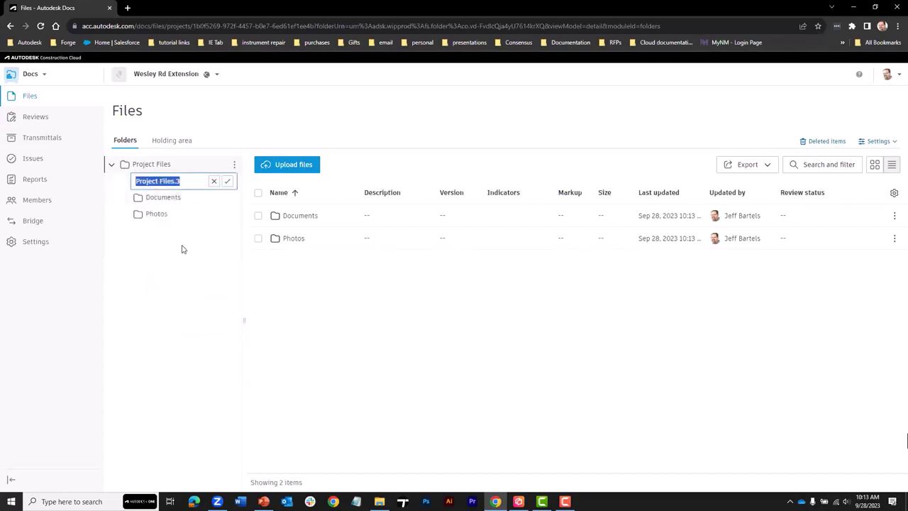
{"action": "type", "text": "Plan Sheets"}
{"action": "key", "text": "Return"}
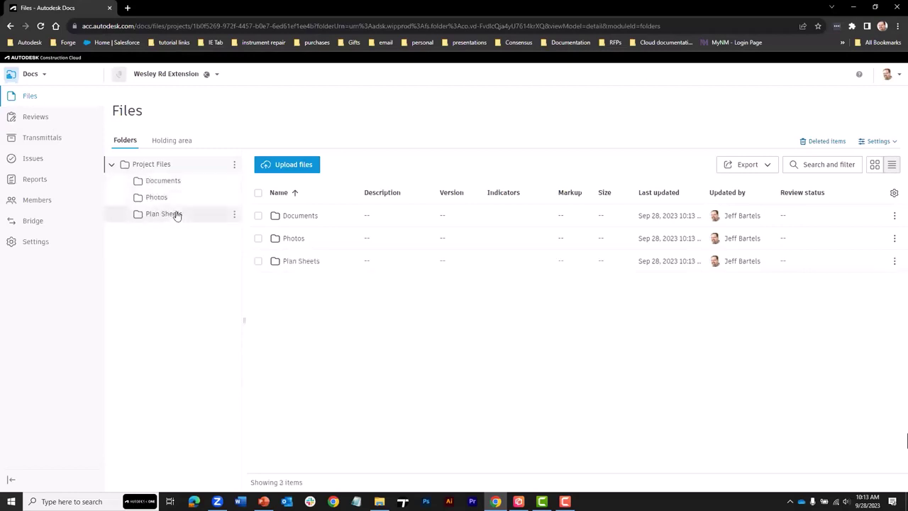
{"action": "right_click", "coordinate": [177, 215]}
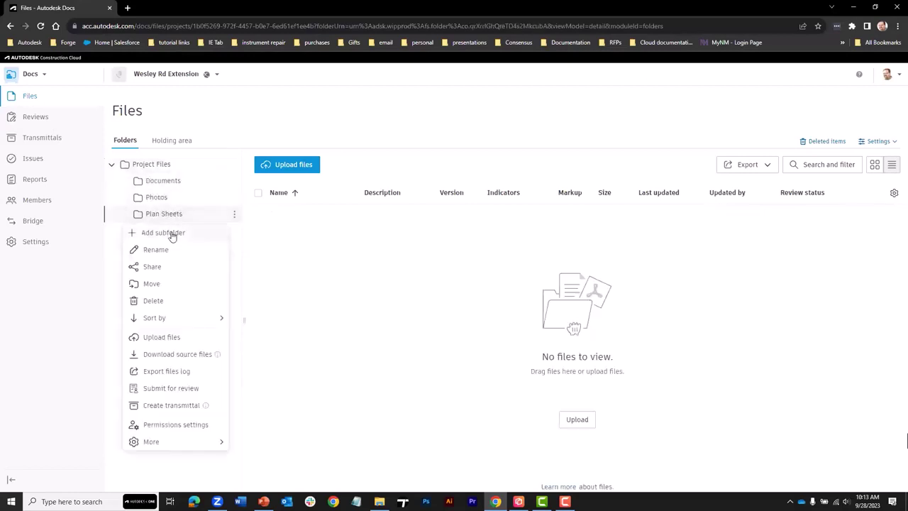
{"action": "left_click", "coordinate": [110, 258]}
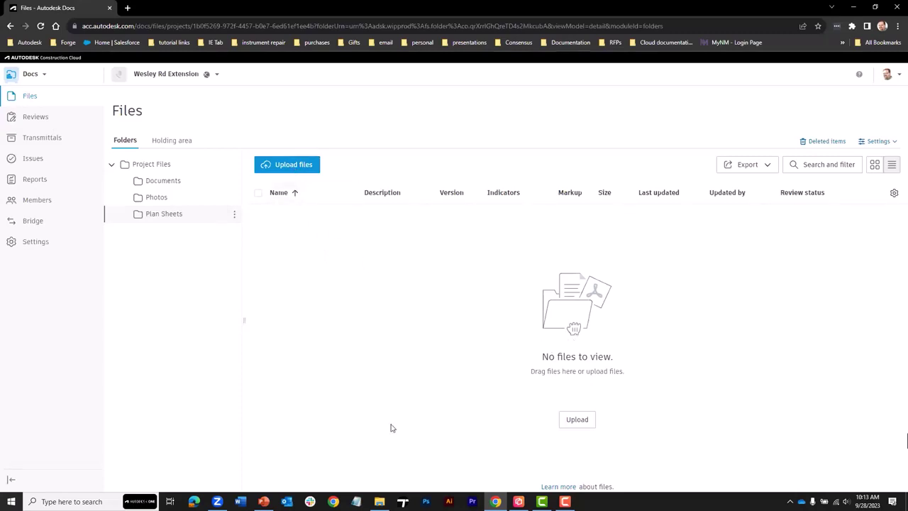
- Drag all 13 plan-sheet PDFs from File Explorer into Plan Sheets and close the upload summary
{"action": "left_click", "coordinate": [379, 502]}
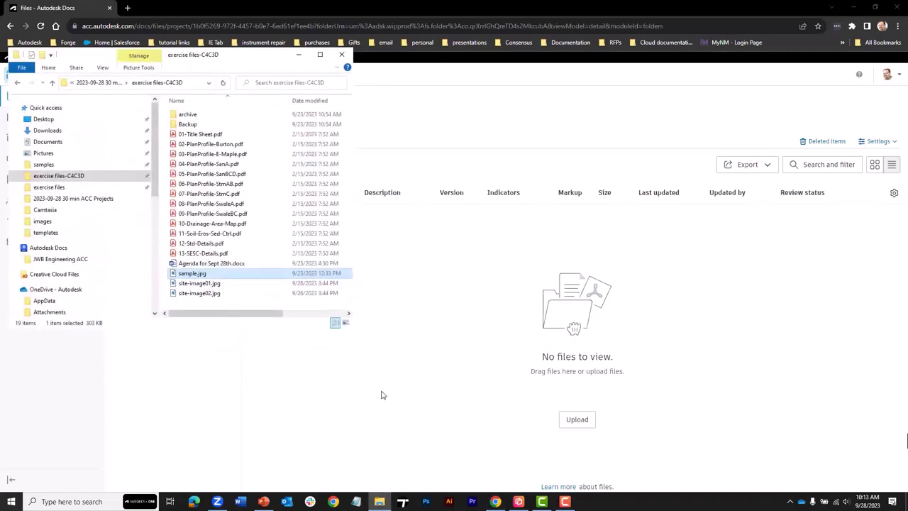
{"action": "left_click", "coordinate": [210, 253]}
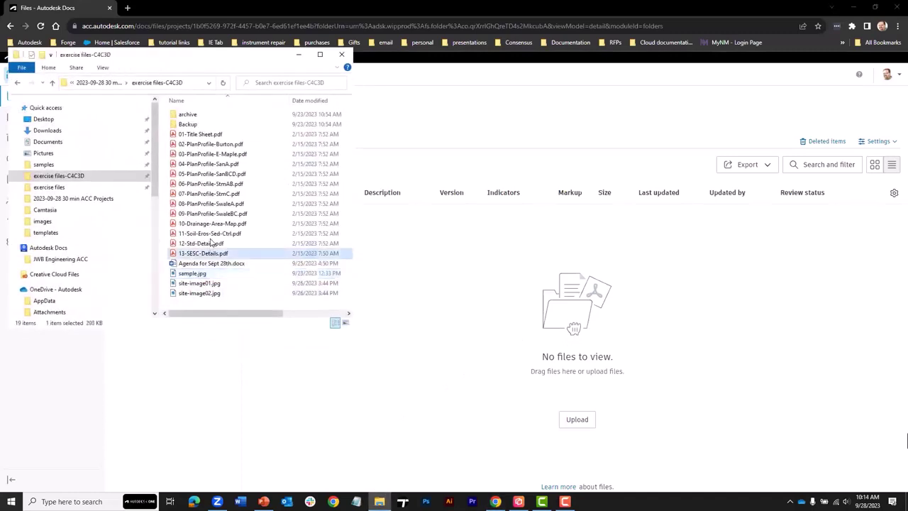
{"action": "left_click", "coordinate": [192, 135], "text": "shift"}
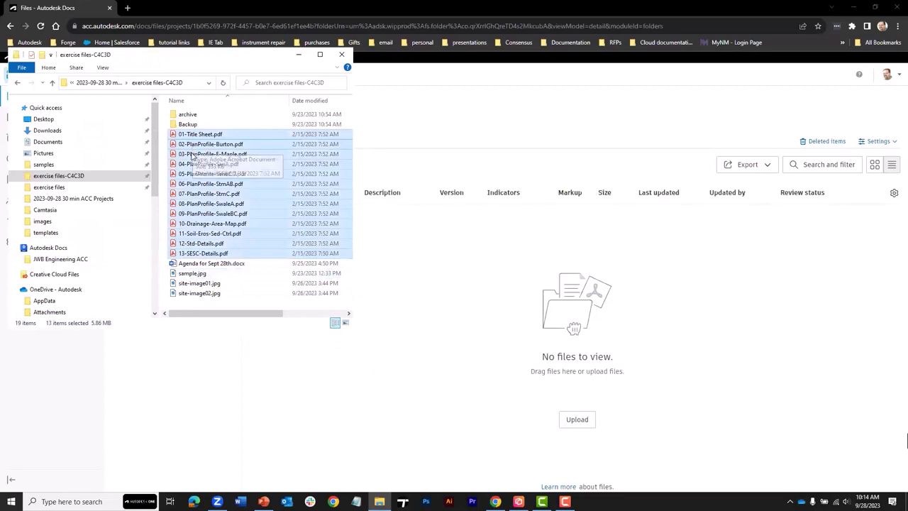
{"action": "left_click_drag", "start_coordinate": [188, 137], "coordinate": [469, 305]}
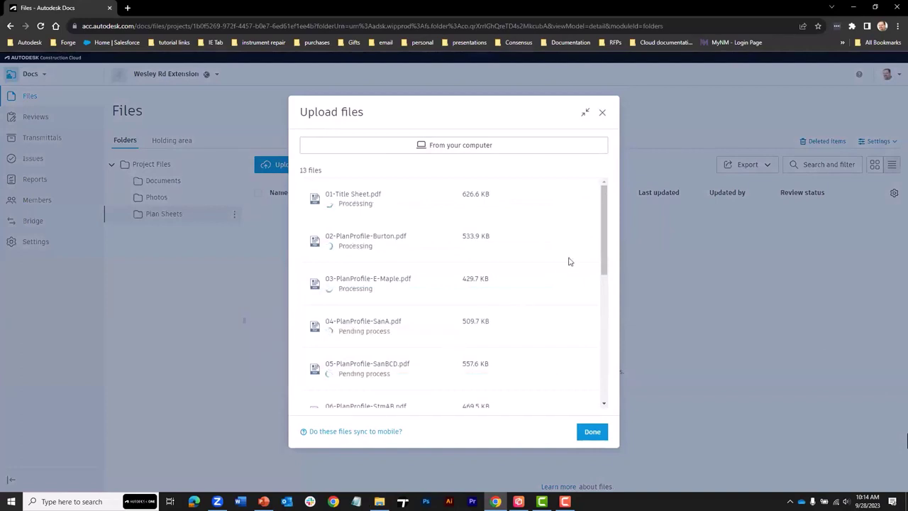
{"action": "mouse_move", "coordinate": [604, 229]}
{"action": "left_mouse_down"}
{"action": "mouse_move", "coordinate": [604, 351]}
{"action": "mouse_move", "coordinate": [599, 229]}
{"action": "left_mouse_up"}
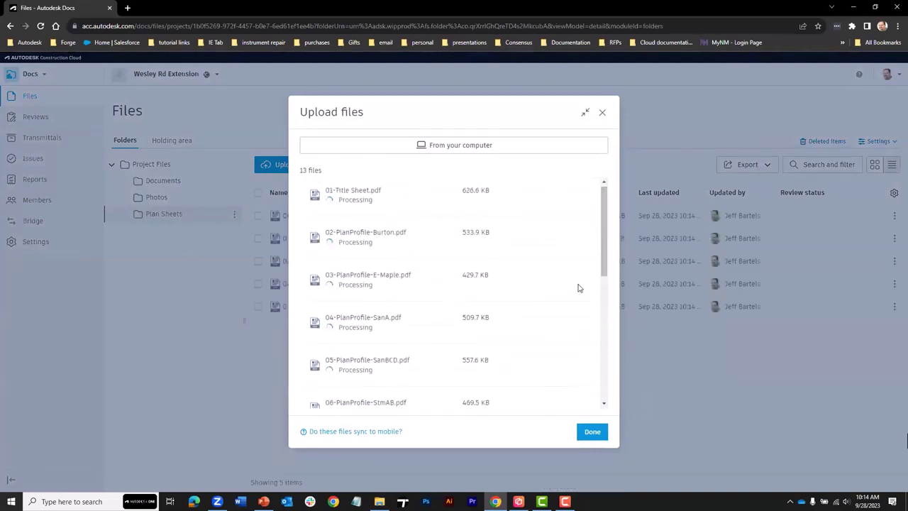
{"action": "left_click", "coordinate": [589, 429]}
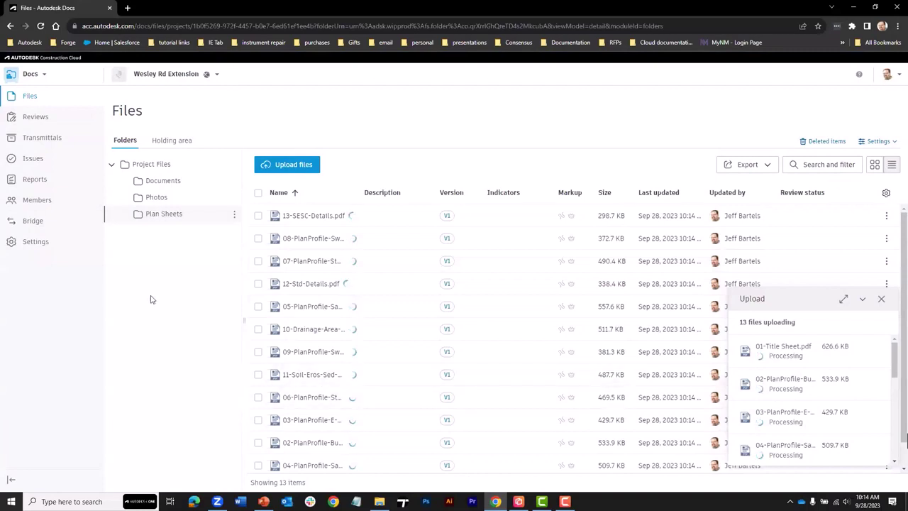
- Upload sample.jpg and the two site images into the Photos folder
{"action": "left_click", "coordinate": [158, 198]}
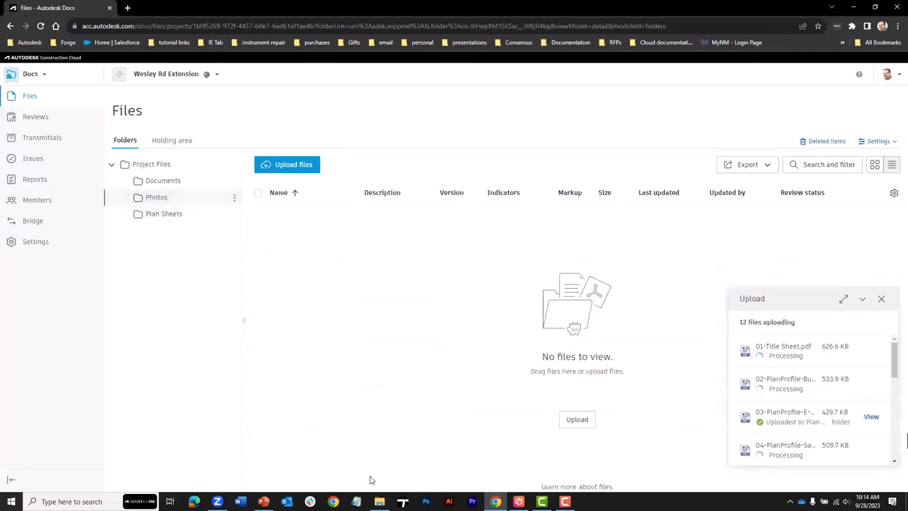
{"action": "left_click", "coordinate": [379, 502]}
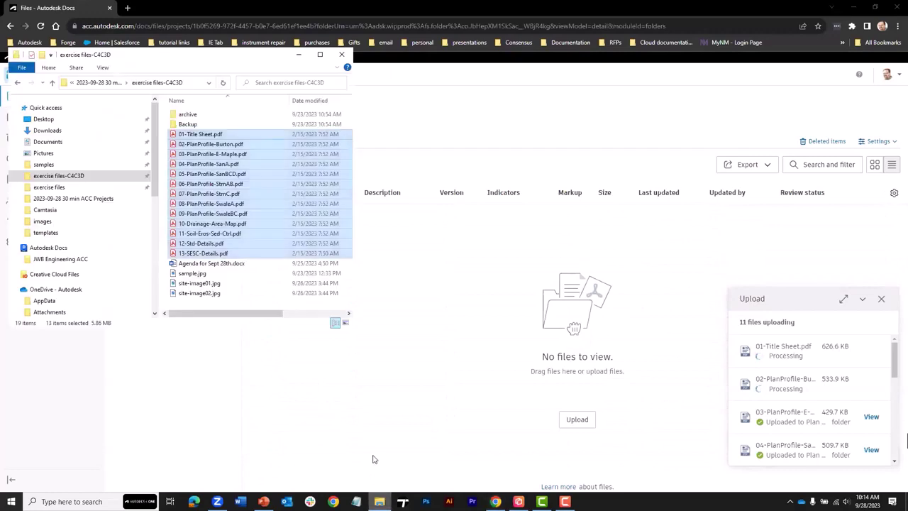
{"action": "left_click", "coordinate": [190, 273]}
{"action": "left_click", "coordinate": [199, 293], "text": "shift"}
{"action": "left_click_drag", "start_coordinate": [199, 293], "coordinate": [415, 298]}
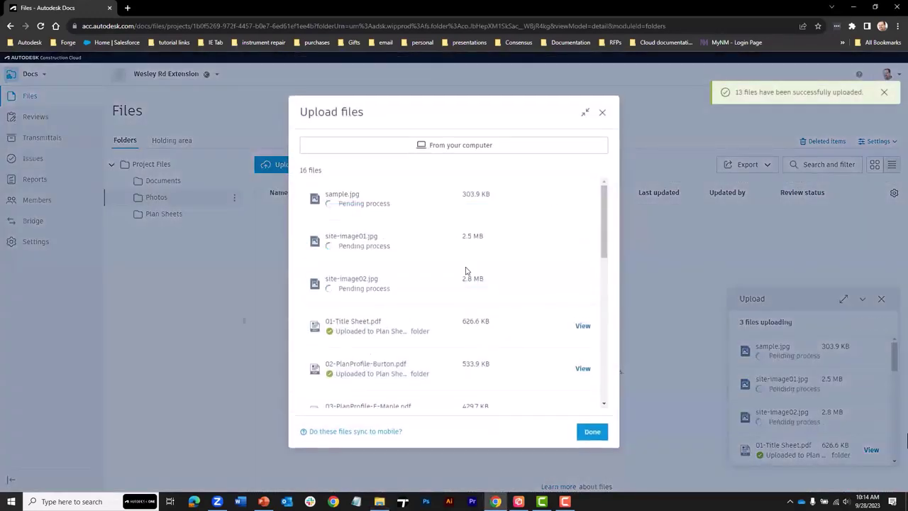
{"action": "left_click", "coordinate": [590, 431]}
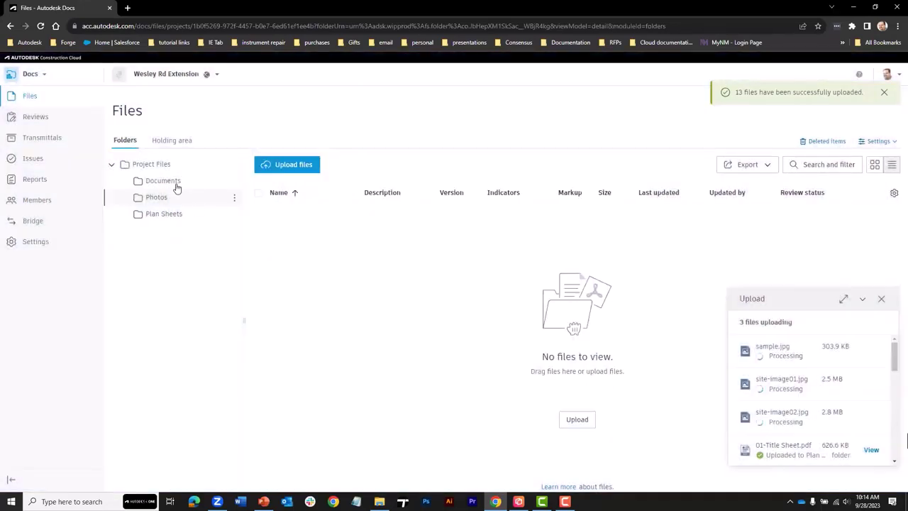
- Upload Agenda for Sept 28th.docx into the Documents folder and close the upload panel
{"action": "left_click", "coordinate": [173, 184]}
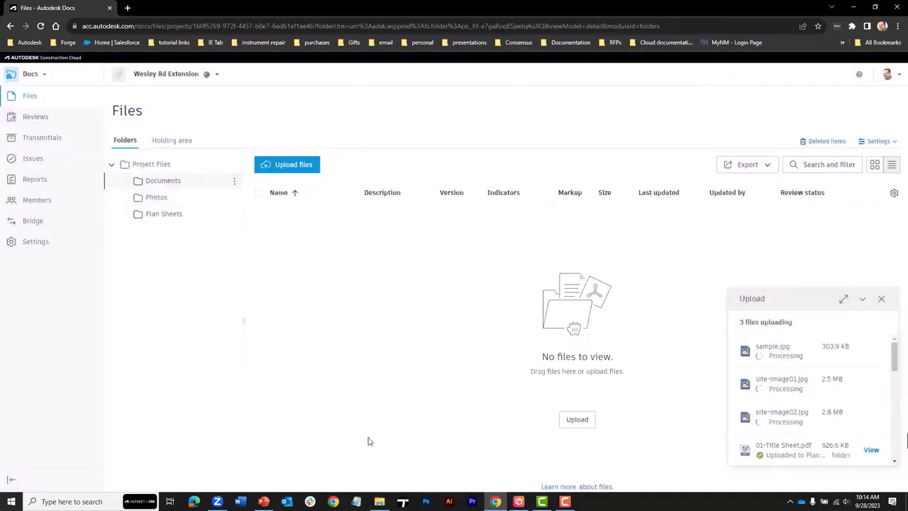
{"action": "left_click", "coordinate": [380, 501]}
{"action": "left_click", "coordinate": [197, 264]}
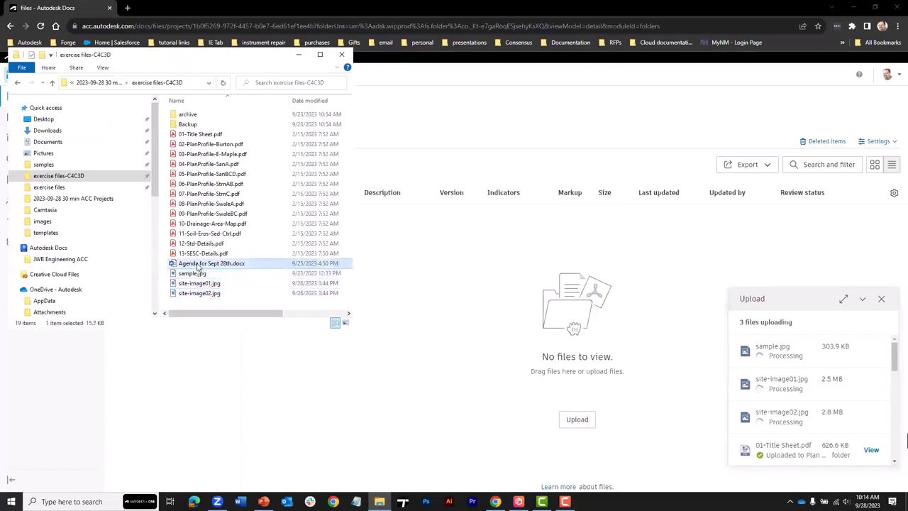
{"action": "left_click_drag", "start_coordinate": [198, 266], "coordinate": [415, 305]}
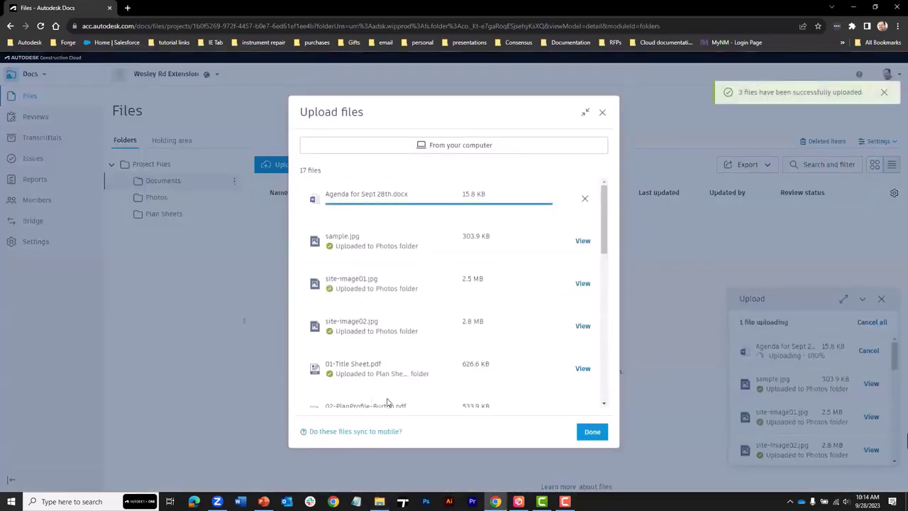
{"action": "left_click", "coordinate": [592, 432]}
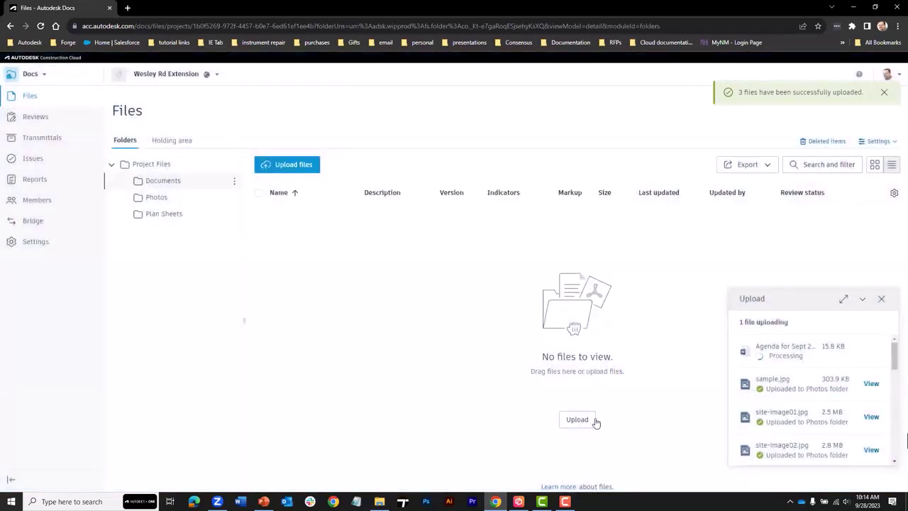
{"action": "left_click", "coordinate": [881, 298]}
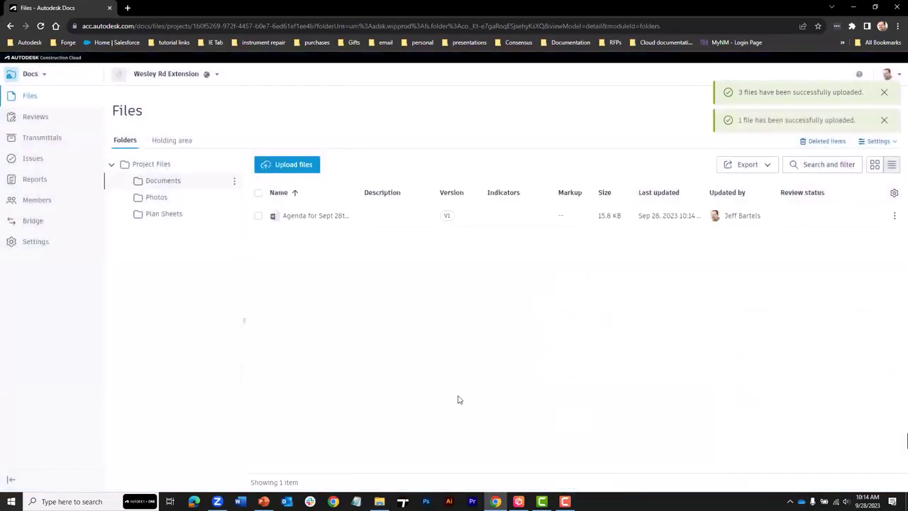
- Open 03-PlanProfile-E-Maple.pdf from the Plan Sheets folder in the viewer
{"action": "left_click", "coordinate": [163, 215]}
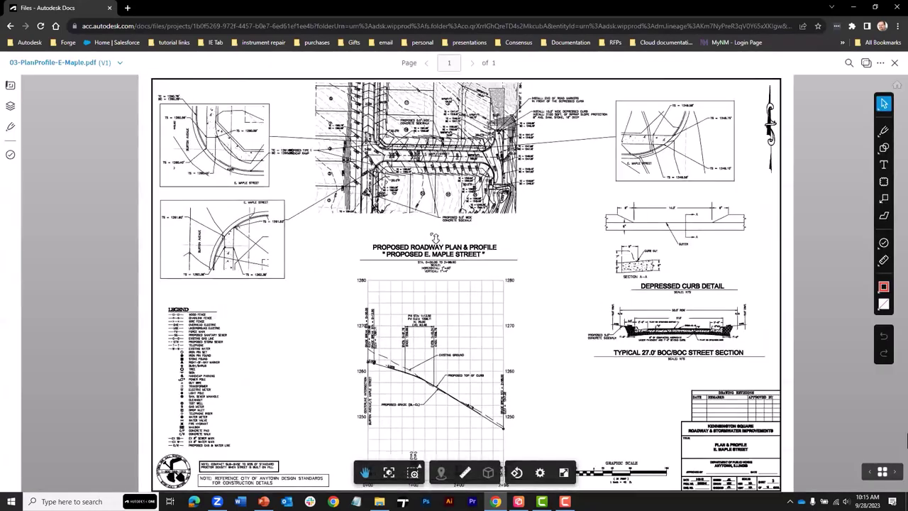
- Zoom and pan around the E. Maple Street roadway plan and sidewalk, then close the sheet
{"action": "scroll", "coordinate": [434, 237], "scroll_direction": "up", "scroll_amount": 5}
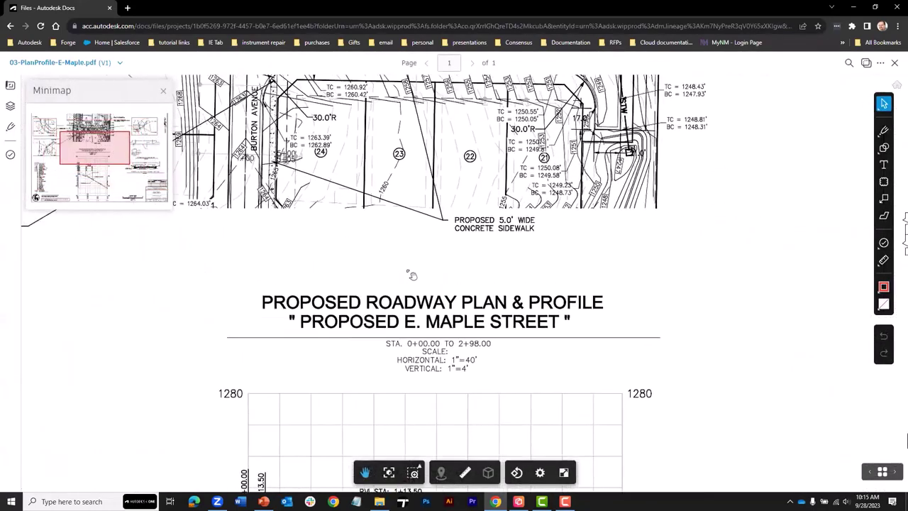
{"action": "mouse_move", "coordinate": [410, 279]}
{"action": "left_mouse_down"}
{"action": "mouse_move", "coordinate": [386, 395]}
{"action": "mouse_move", "coordinate": [407, 301]}
{"action": "mouse_move", "coordinate": [409, 215]}
{"action": "left_mouse_up"}
{"action": "mouse_move", "coordinate": [388, 303]}
{"action": "left_mouse_down"}
{"action": "mouse_move", "coordinate": [409, 166]}
{"action": "mouse_move", "coordinate": [357, 131]}
{"action": "mouse_move", "coordinate": [353, 257]}
{"action": "mouse_move", "coordinate": [422, 287]}
{"action": "left_mouse_up"}
{"action": "left_click_drag", "start_coordinate": [485, 225], "coordinate": [401, 414]}
{"action": "mouse_move", "coordinate": [492, 291]}
{"action": "left_mouse_down"}
{"action": "mouse_move", "coordinate": [472, 361]}
{"action": "mouse_move", "coordinate": [505, 327]}
{"action": "left_mouse_up"}
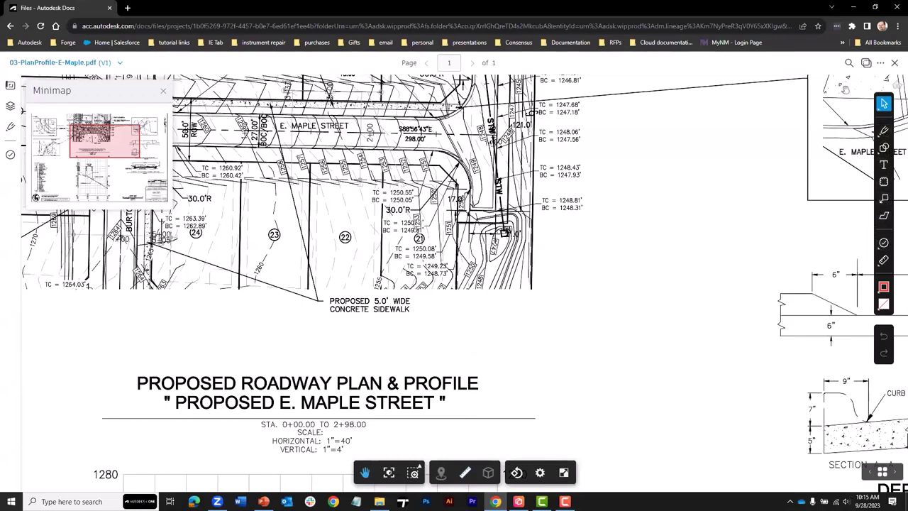
{"action": "key", "text": "alt+Left"}
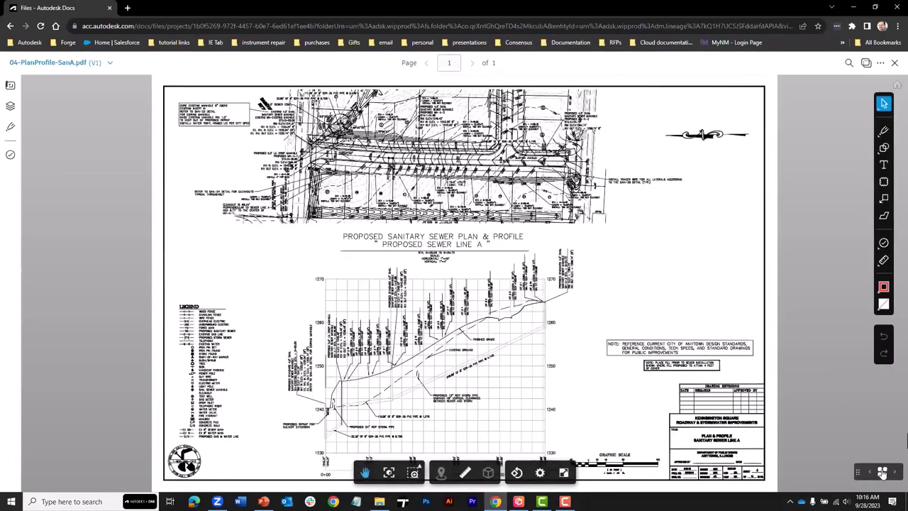
- View 10-Drainage-Area-Map.pdf from the sheet strip, then open and close a site image in Photos
{"action": "left_click", "coordinate": [882, 472]}
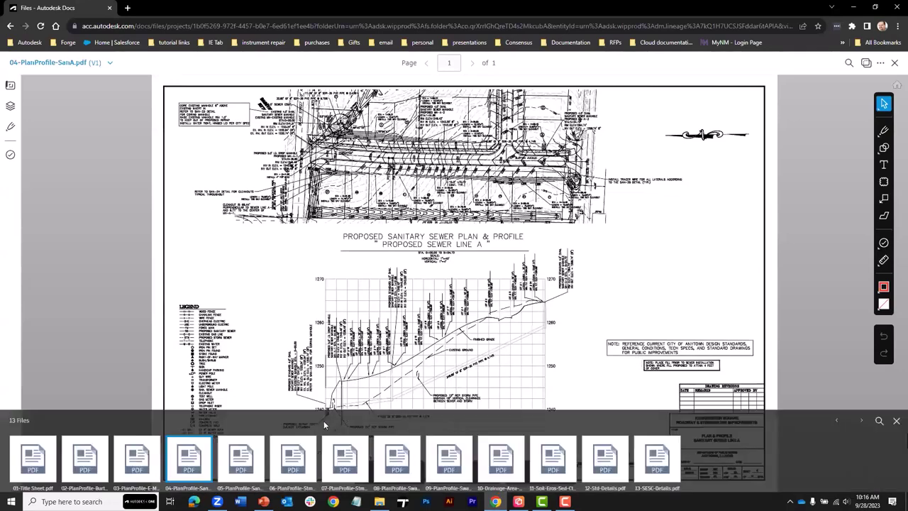
{"action": "left_click", "coordinate": [500, 453]}
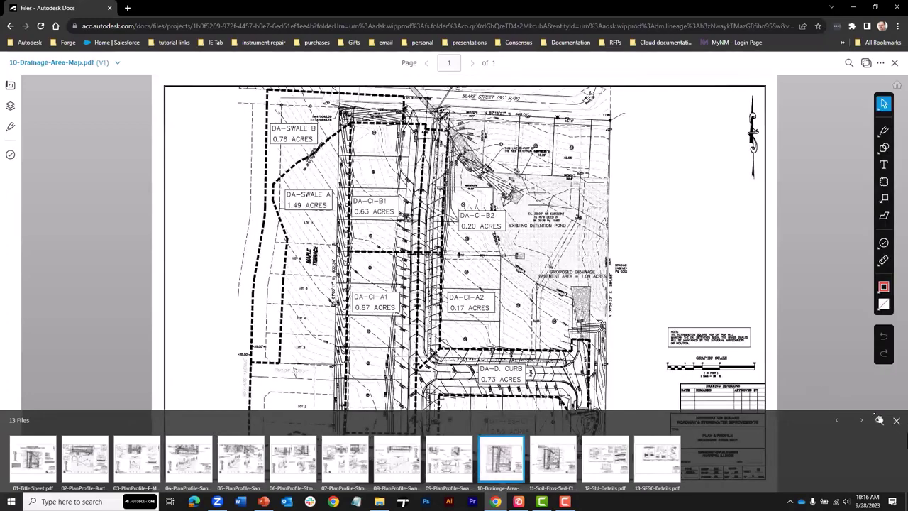
{"action": "left_click", "coordinate": [896, 421]}
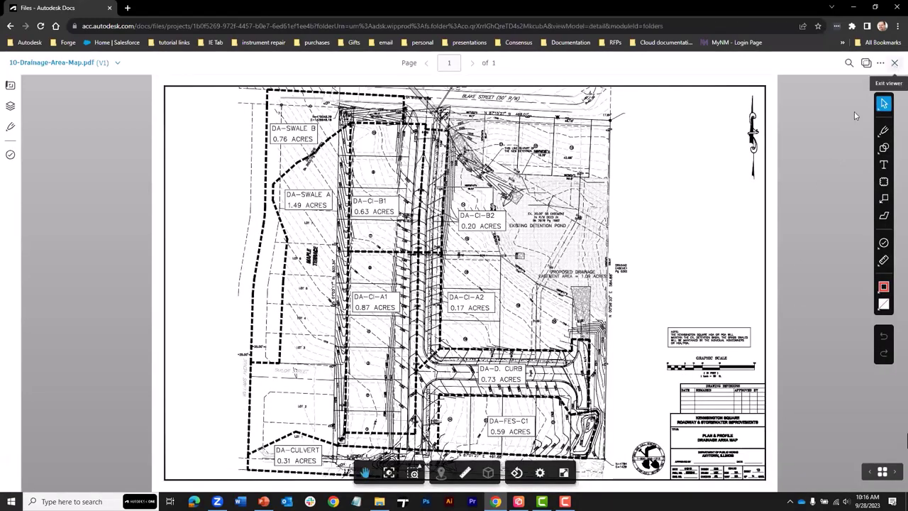
{"action": "left_click", "coordinate": [895, 64]}
{"action": "left_click", "coordinate": [155, 198]}
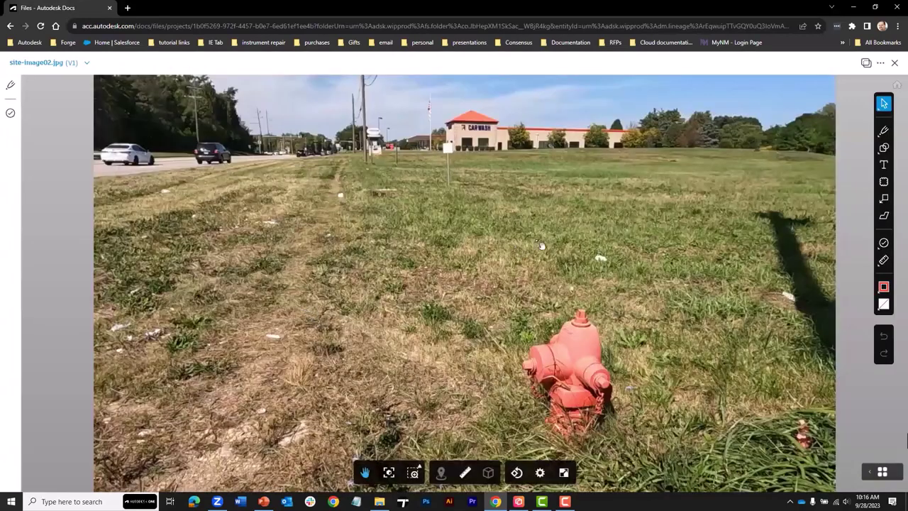
{"action": "left_click", "coordinate": [892, 63]}
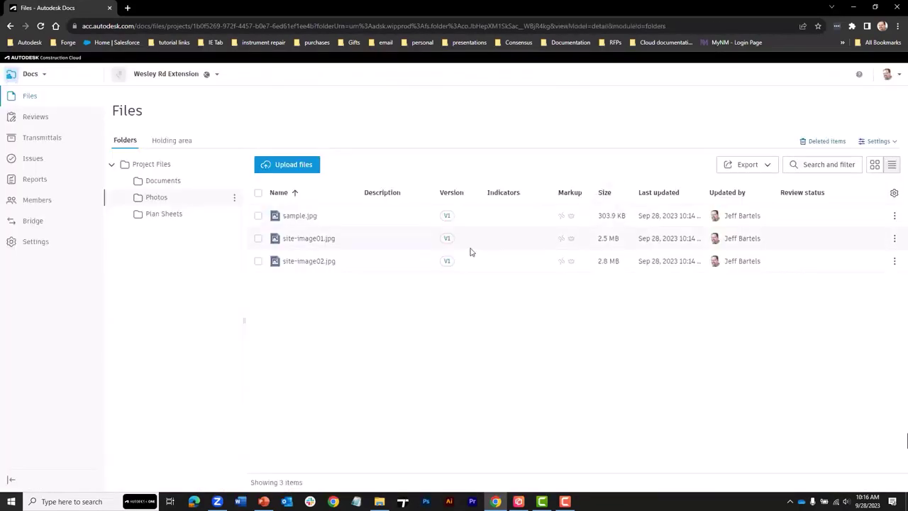
- Open Agenda for Sept 28th.docx from the Documents folder in Word for the web
{"action": "left_click", "coordinate": [168, 183]}
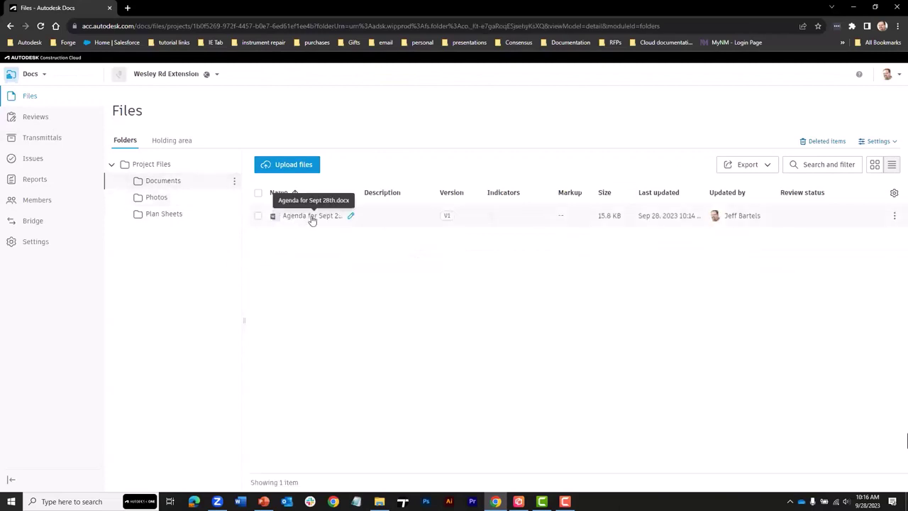
{"action": "left_click", "coordinate": [312, 217]}
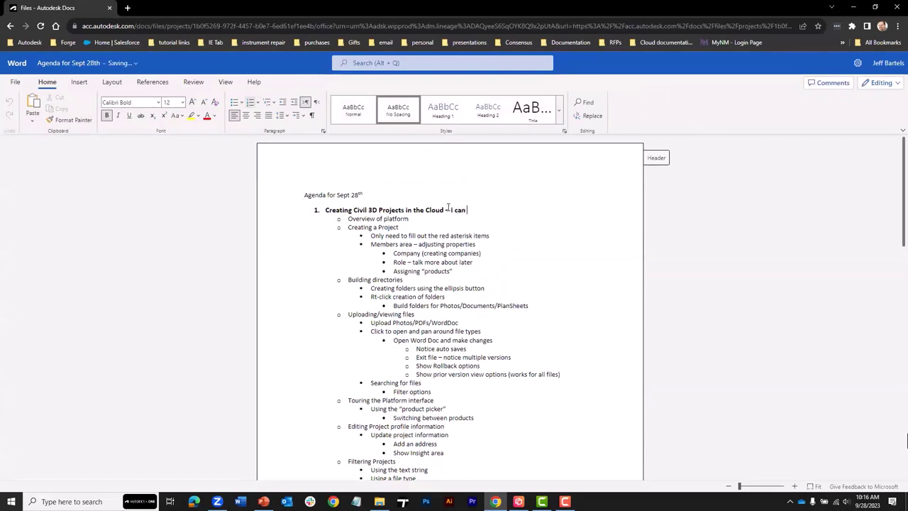
- Complete the first heading as '– I can edit this' in red font and check its save status
{"action": "type", "text": "edit this."}
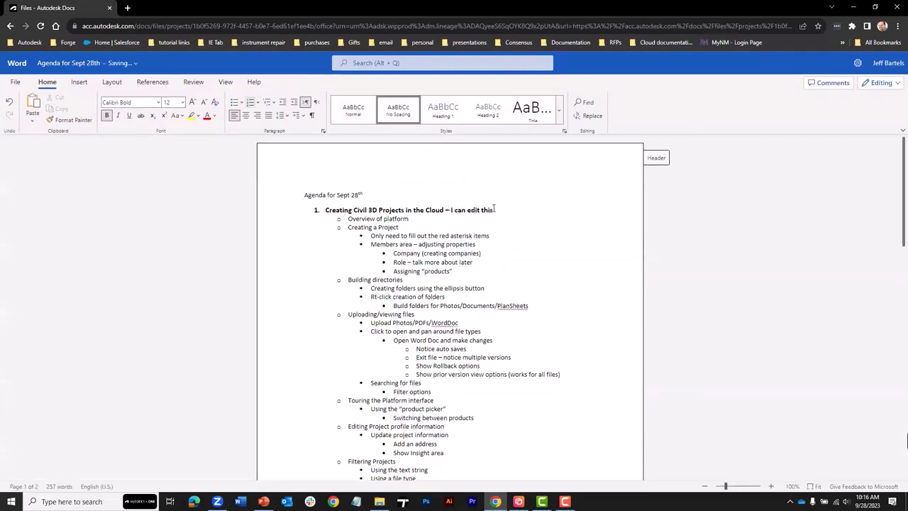
{"action": "left_click_drag", "start_coordinate": [495, 210], "coordinate": [458, 210]}
{"action": "left_click", "coordinate": [519, 190]}
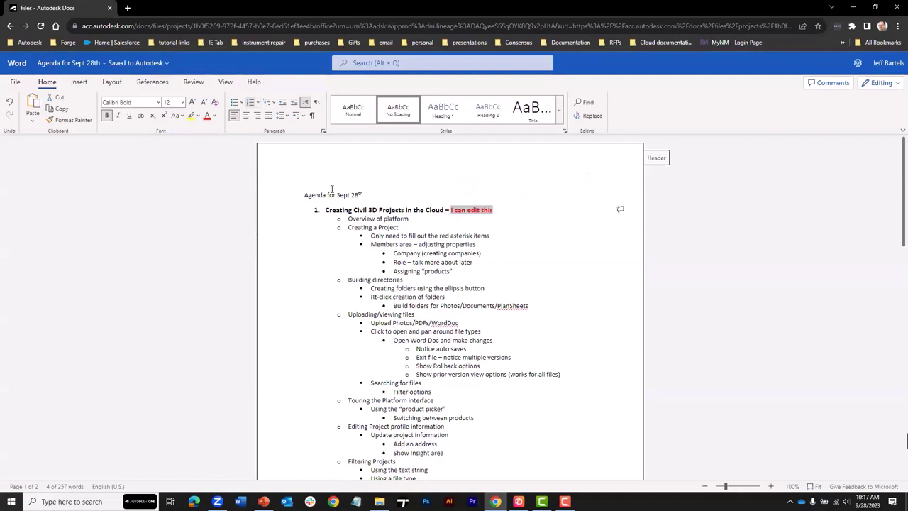
{"action": "left_click", "coordinate": [133, 64]}
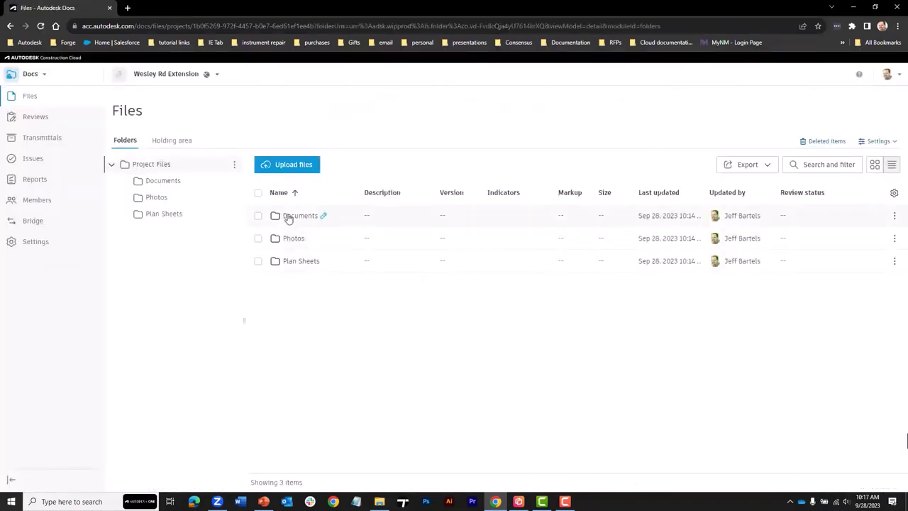
- Open the agenda's version history from its V2 badge, inspect V1's options, then close the panel
{"action": "left_click", "coordinate": [290, 216]}
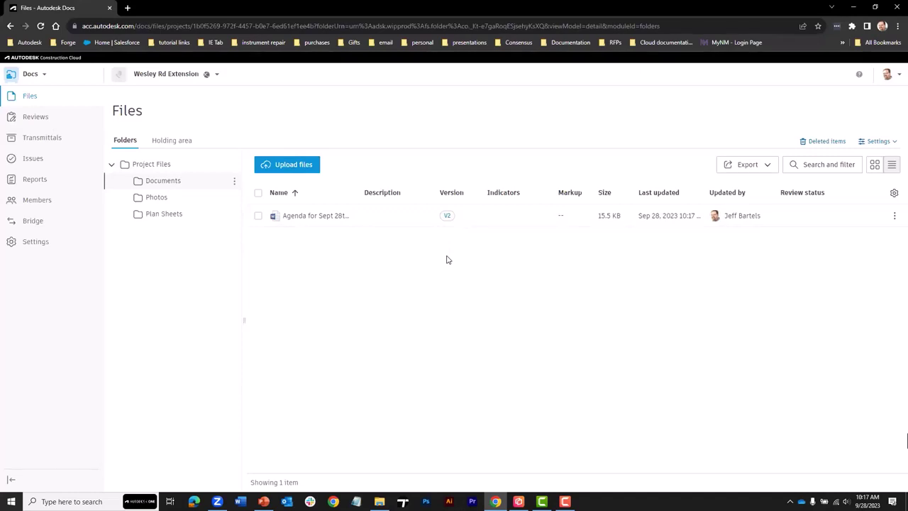
{"action": "left_click", "coordinate": [447, 217]}
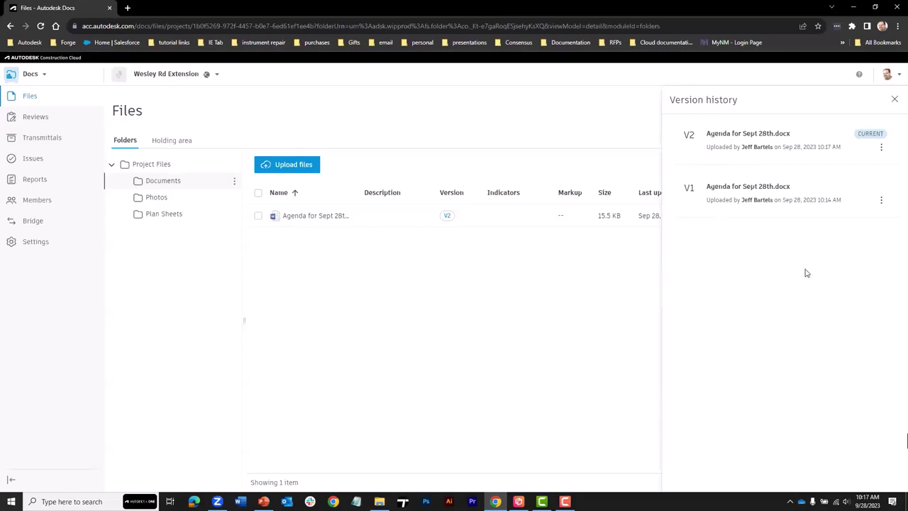
{"action": "left_click", "coordinate": [881, 202]}
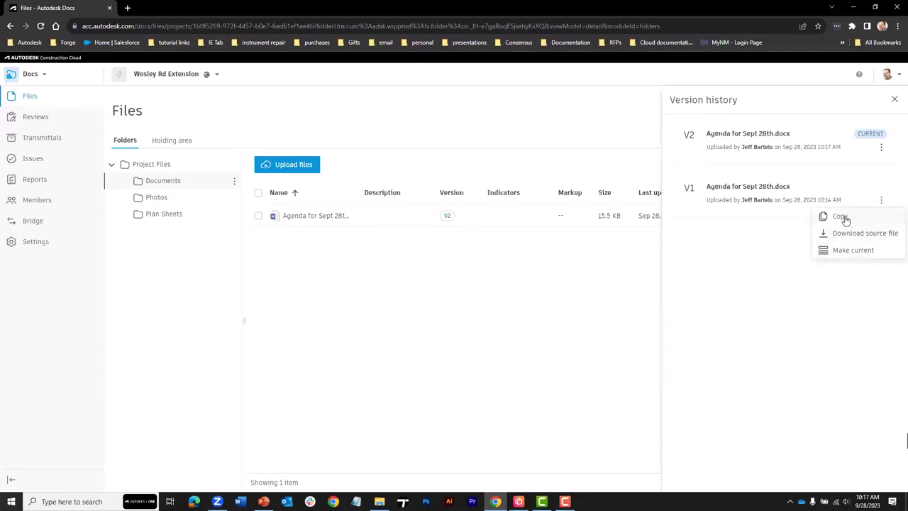
{"action": "left_click", "coordinate": [781, 248]}
{"action": "left_click", "coordinate": [893, 99]}
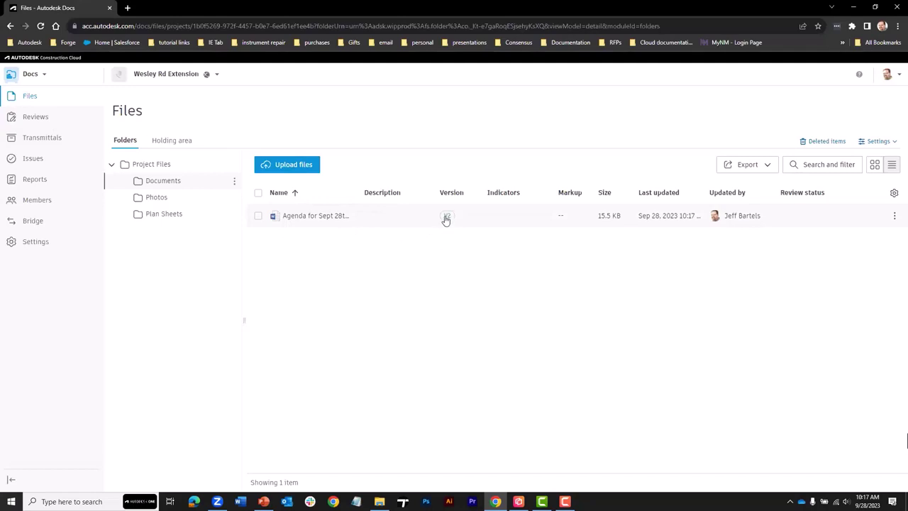
{"action": "left_click", "coordinate": [312, 215]}
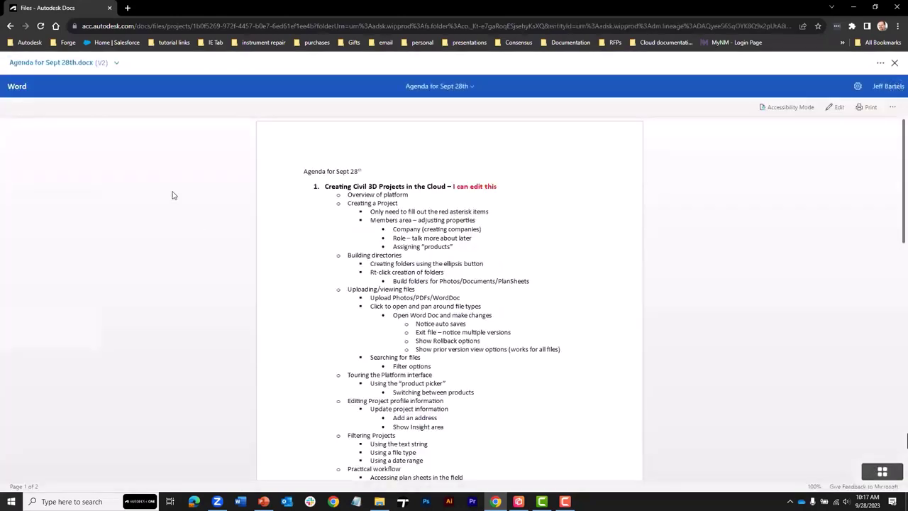
{"action": "left_click", "coordinate": [116, 63]}
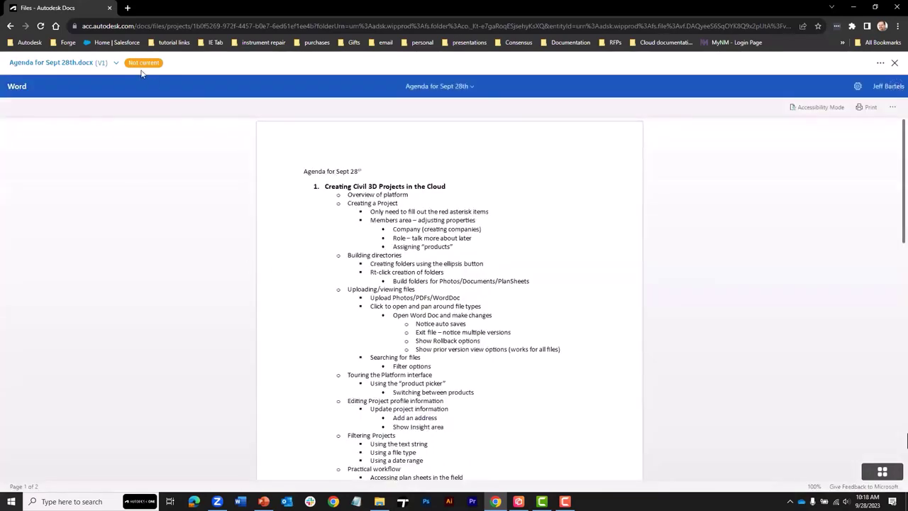
{"action": "mouse_move", "coordinate": [145, 70]}
{"action": "left_click", "coordinate": [894, 63]}
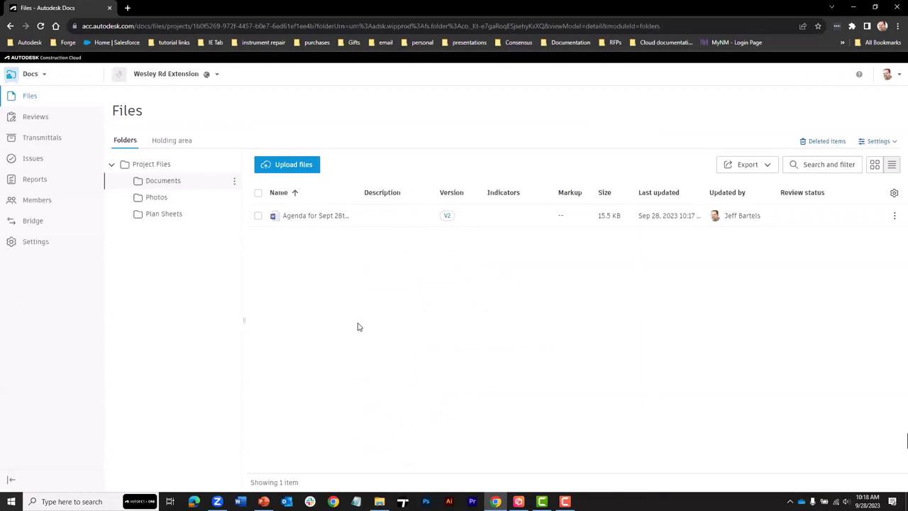
- From Project Files, open Search and filter and set the File types filter to JPG
{"action": "left_click", "coordinate": [154, 165]}
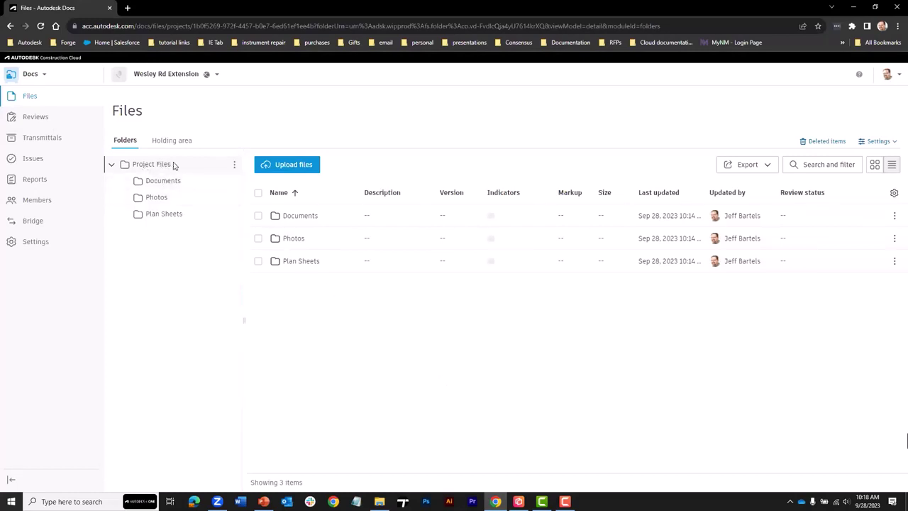
{"action": "left_click", "coordinate": [810, 164]}
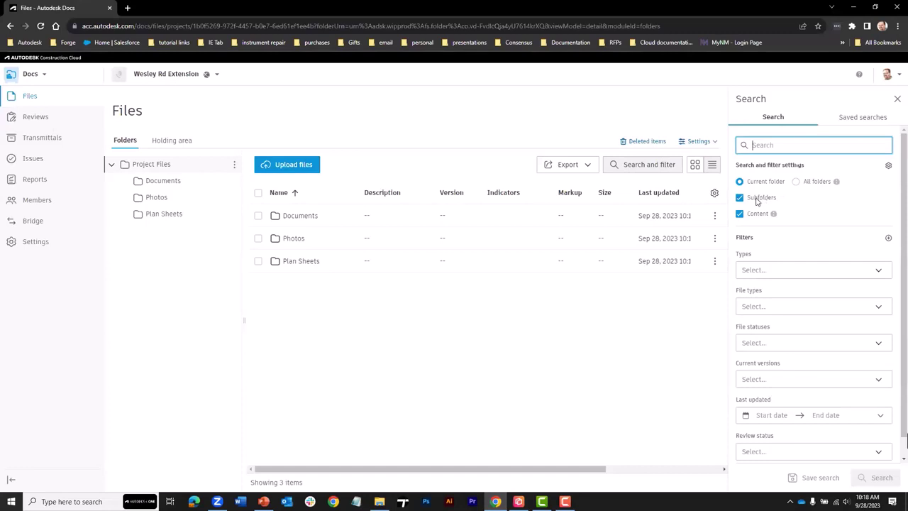
{"action": "mouse_move", "coordinate": [774, 217]}
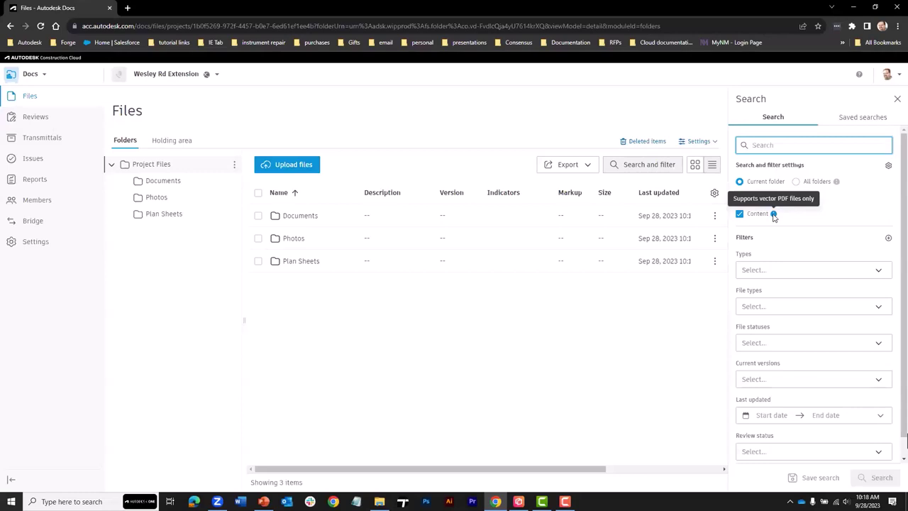
{"action": "left_click", "coordinate": [788, 264]}
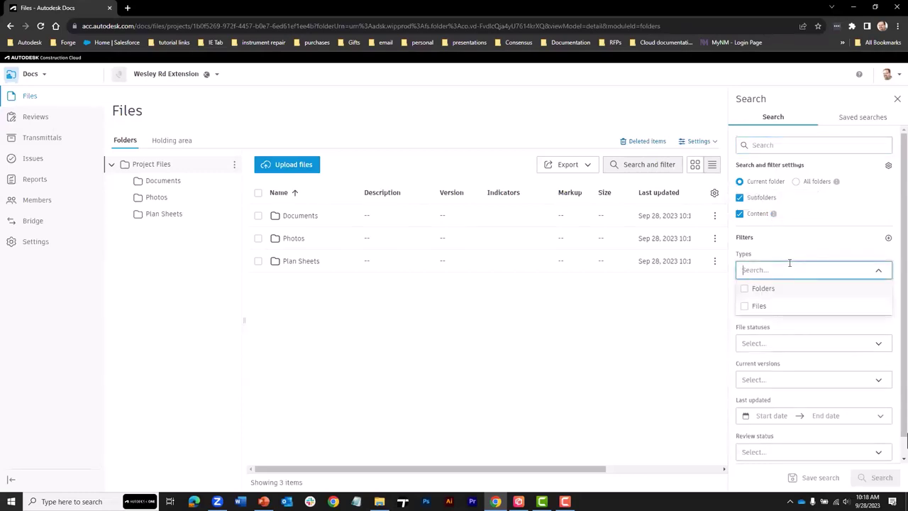
{"action": "left_click", "coordinate": [788, 249]}
{"action": "left_click", "coordinate": [797, 306]}
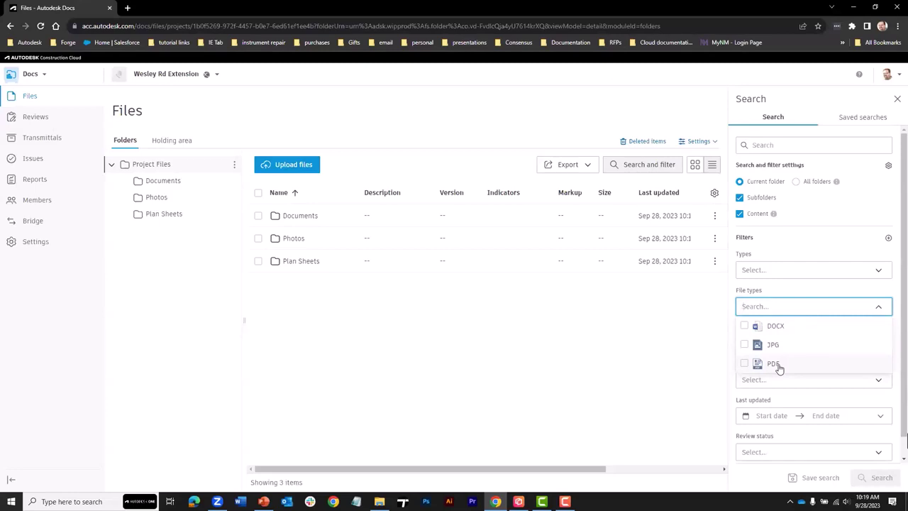
{"action": "left_click", "coordinate": [746, 345]}
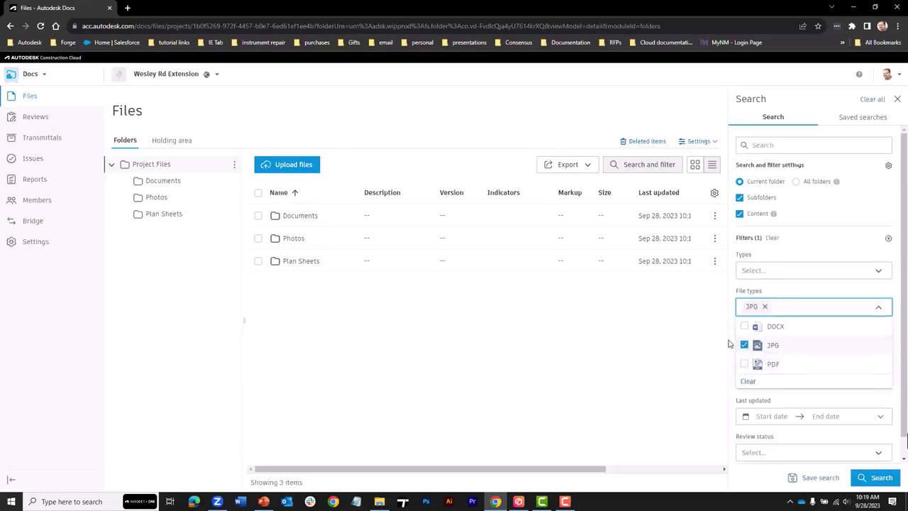
{"action": "left_click", "coordinate": [733, 334]}
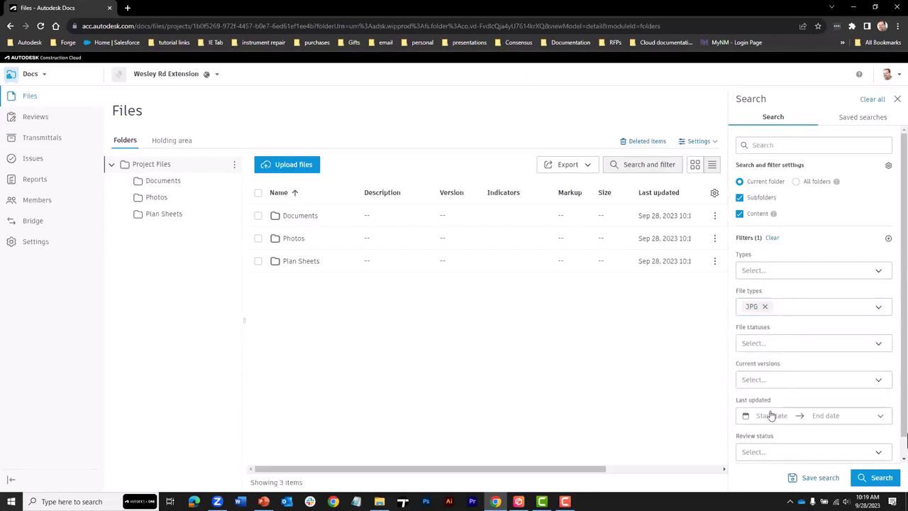
- Search the JPG files for 'site', jump to the folder with site-image01.jpg, and close the search
{"action": "left_click", "coordinate": [754, 145]}
{"action": "type", "text": "site"}
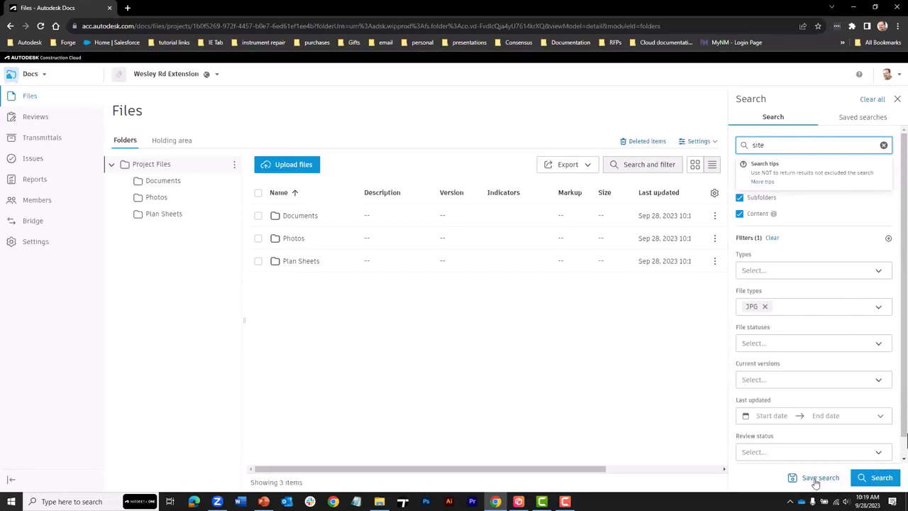
{"action": "left_click", "coordinate": [875, 477]}
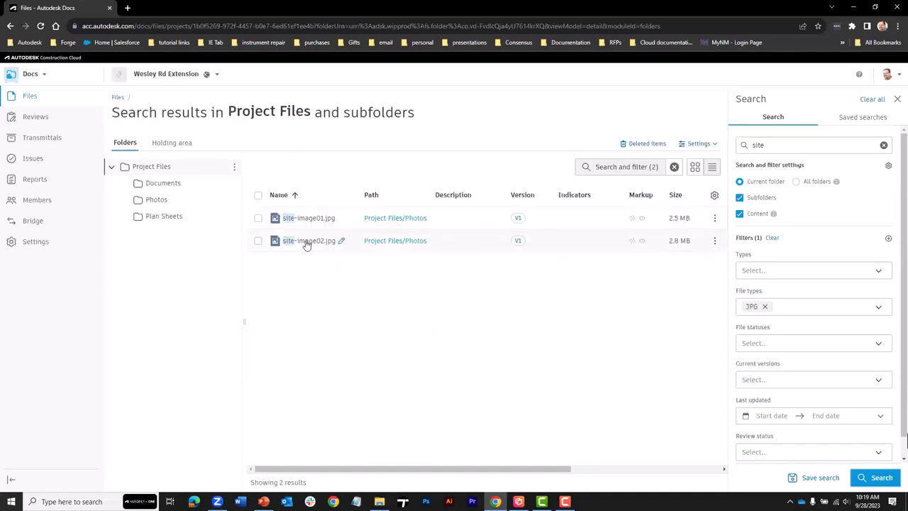
{"action": "left_click", "coordinate": [377, 219]}
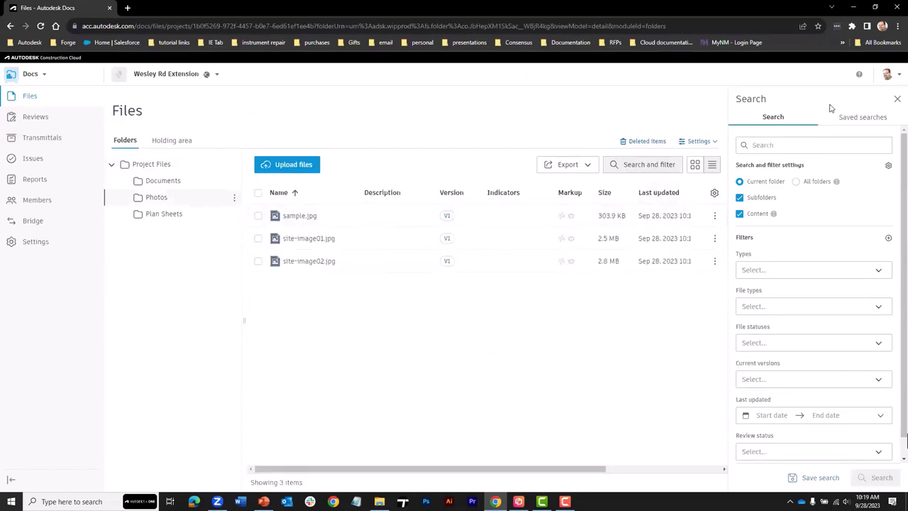
{"action": "left_click", "coordinate": [897, 99]}
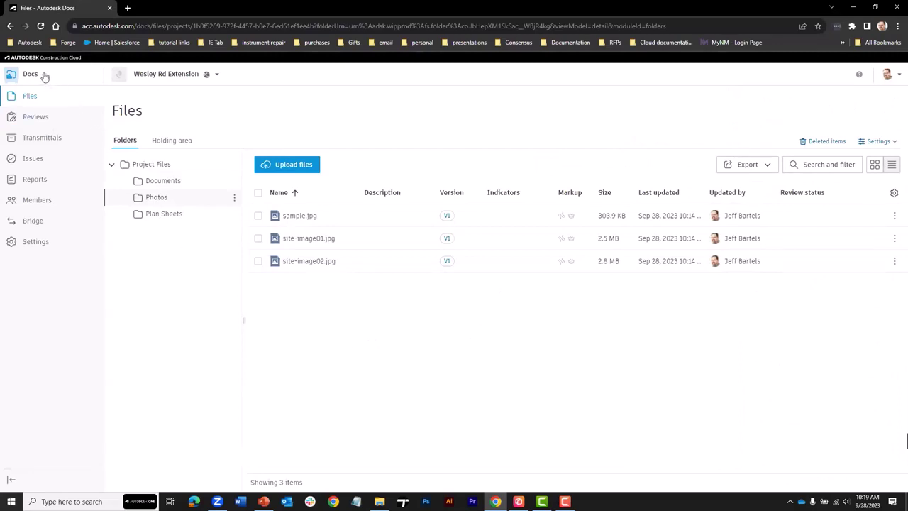
- Switch to Design Collaboration, dismiss its welcome message, and reopen the product list
{"action": "left_click", "coordinate": [45, 76]}
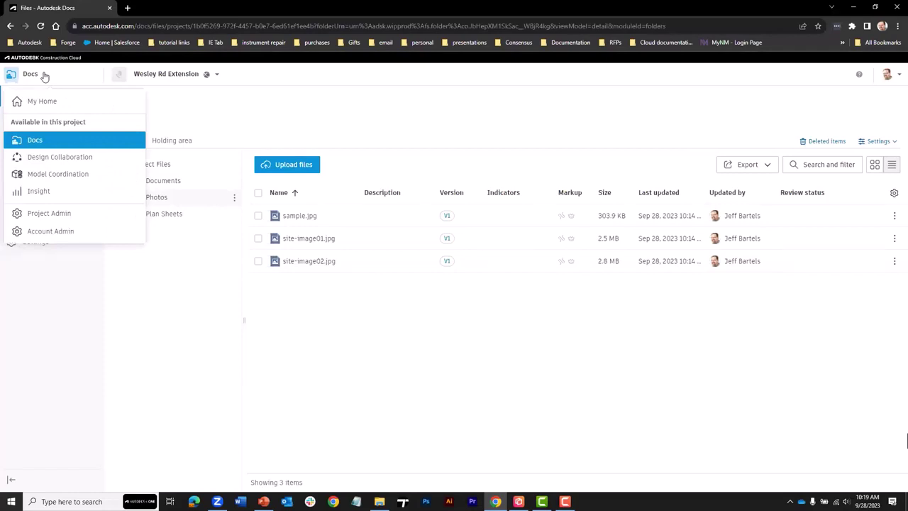
{"action": "left_click", "coordinate": [39, 158]}
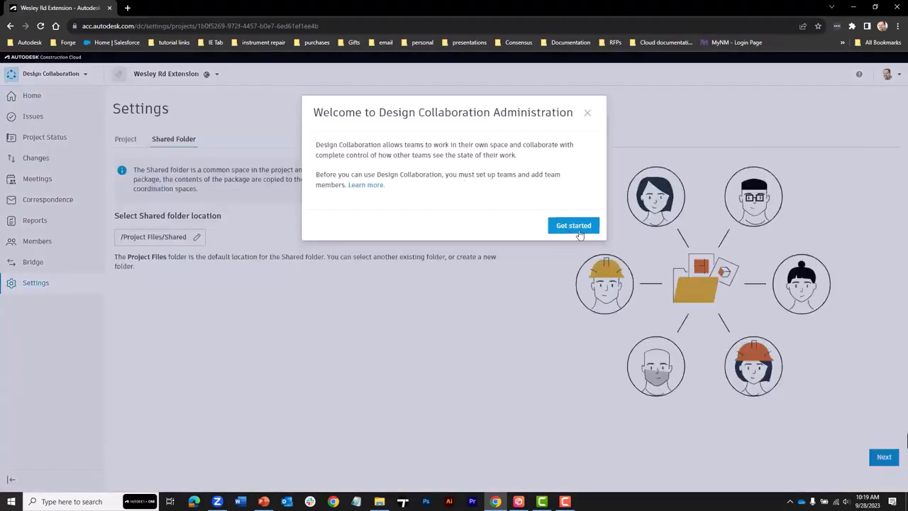
{"action": "left_click", "coordinate": [587, 116]}
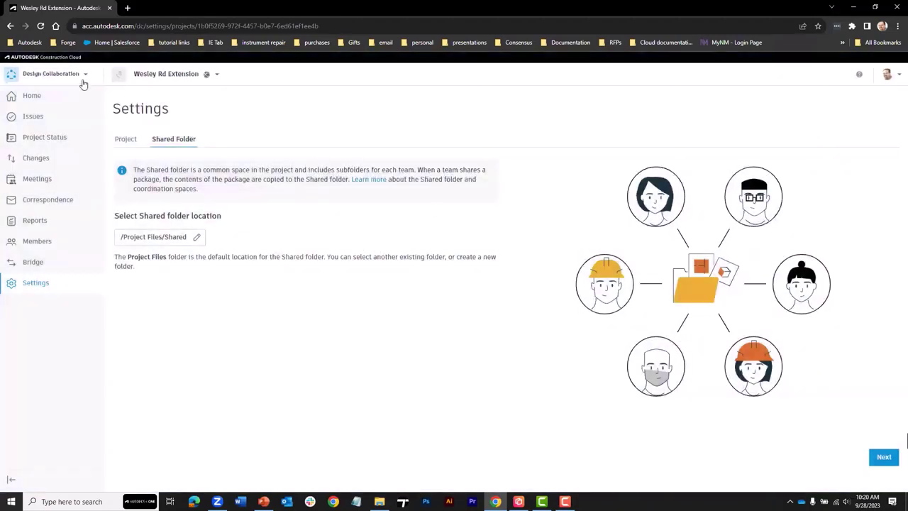
{"action": "left_click", "coordinate": [83, 75]}
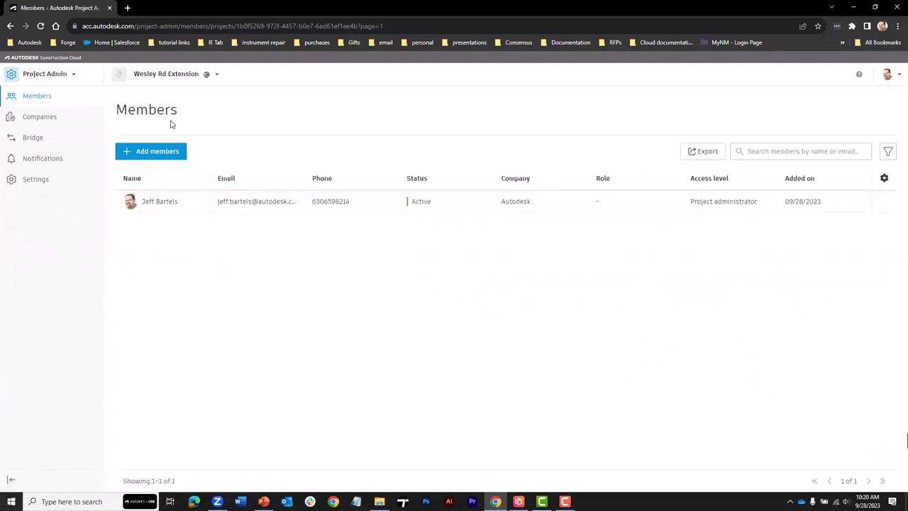
- Go to Project Admin Settings and make the project profile editable
{"action": "left_click", "coordinate": [168, 204]}
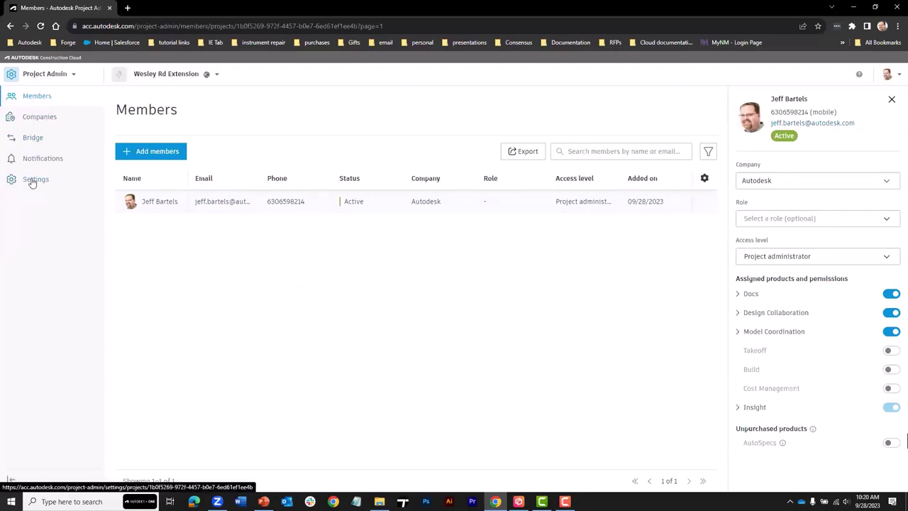
{"action": "left_click", "coordinate": [33, 181]}
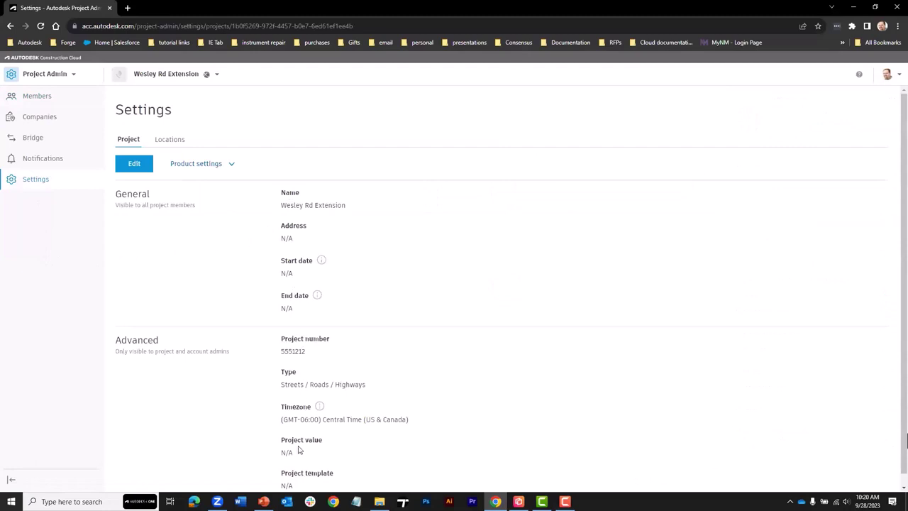
{"action": "left_click", "coordinate": [135, 165]}
- Enter the site address, choose the Horsham, Pennsylvania suggestion, and save the profile
{"action": "left_click", "coordinate": [311, 249]}
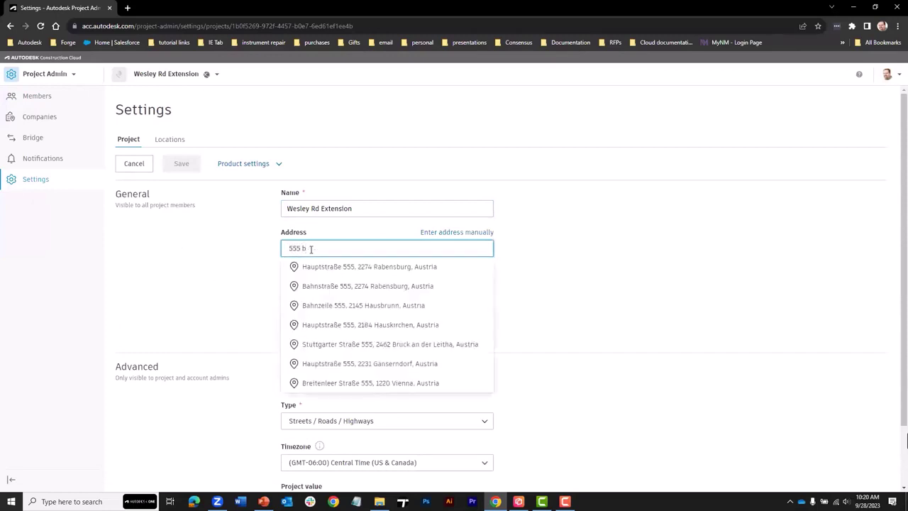
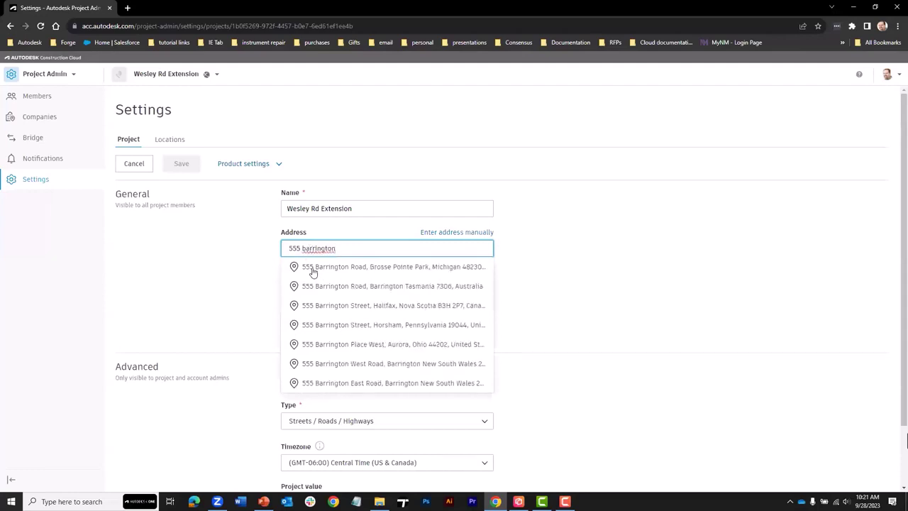
{"action": "left_click", "coordinate": [359, 326]}
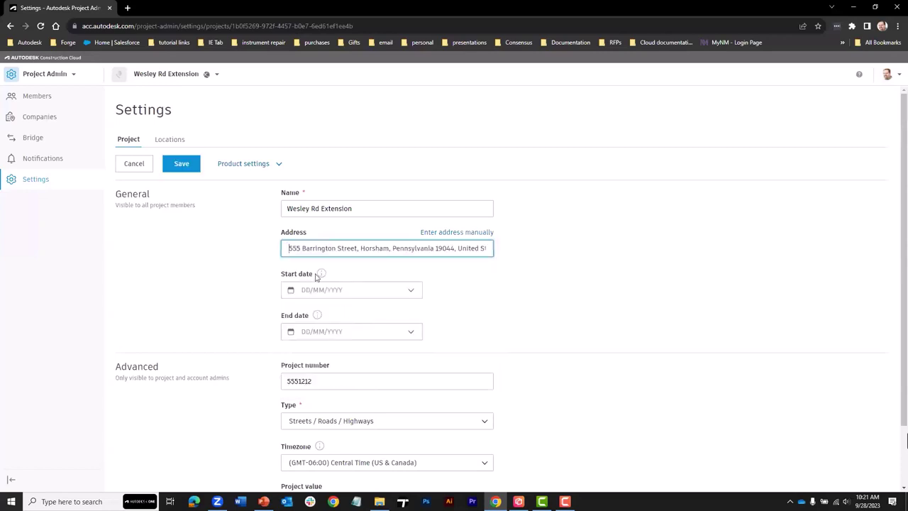
{"action": "left_click", "coordinate": [183, 166]}
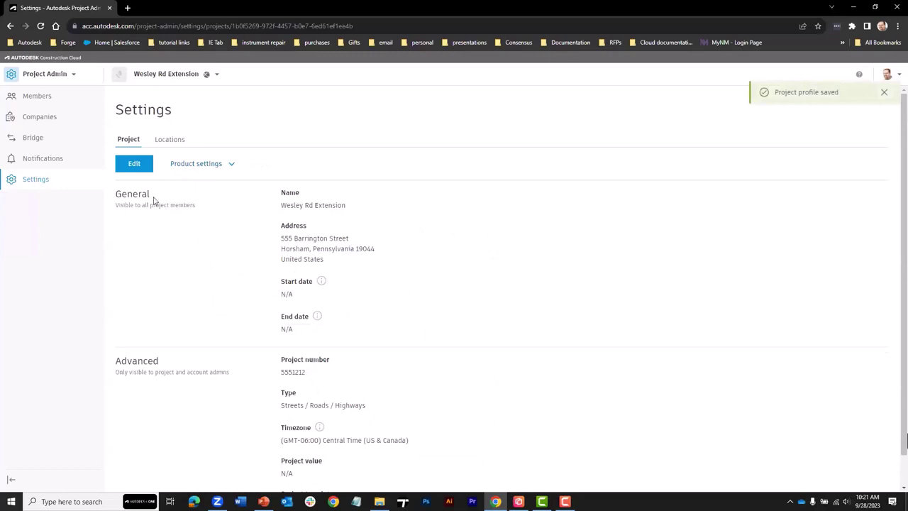
- Switch to the Insight dashboard and review it, checking the issue set choices without changing them
{"action": "left_click", "coordinate": [72, 75]}
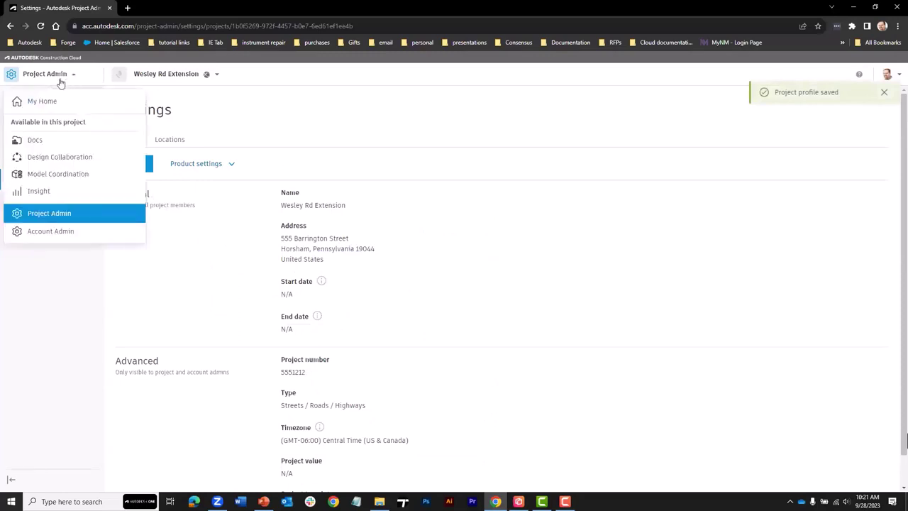
{"action": "left_click", "coordinate": [39, 192]}
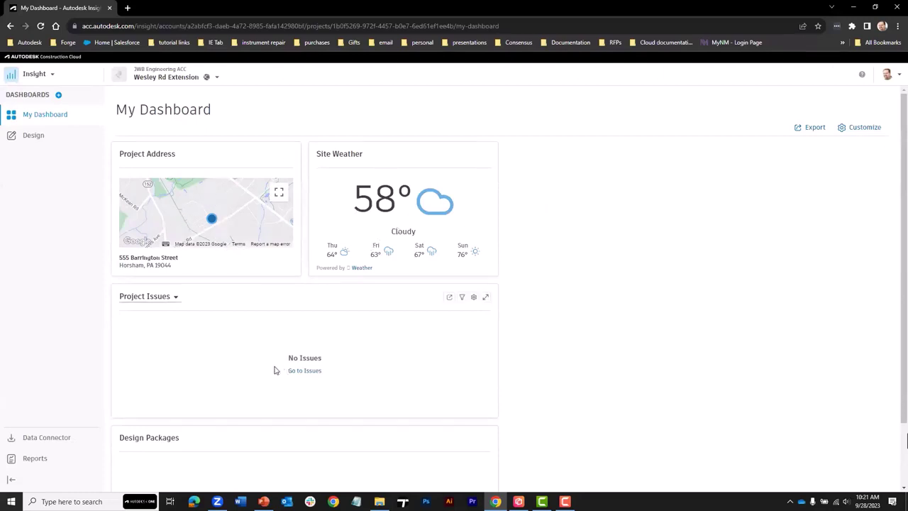
{"action": "left_click", "coordinate": [175, 298]}
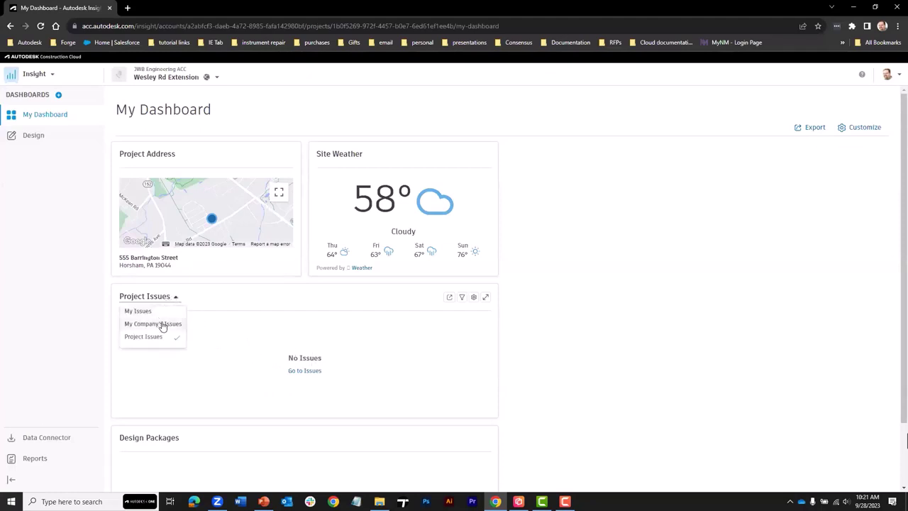
{"action": "left_click", "coordinate": [201, 298]}
{"action": "scroll", "coordinate": [227, 395], "scroll_direction": "down", "scroll_amount": 1}
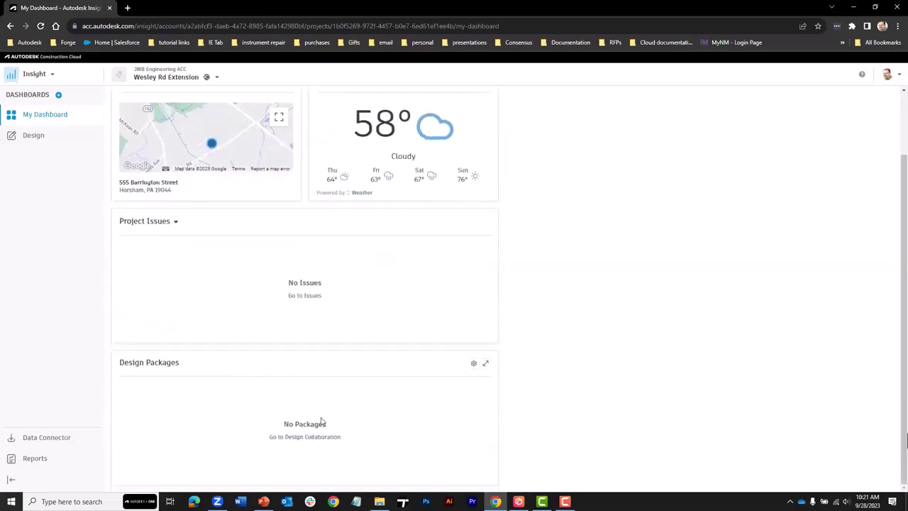
{"action": "scroll", "coordinate": [785, 163], "scroll_direction": "up", "scroll_amount": 2}
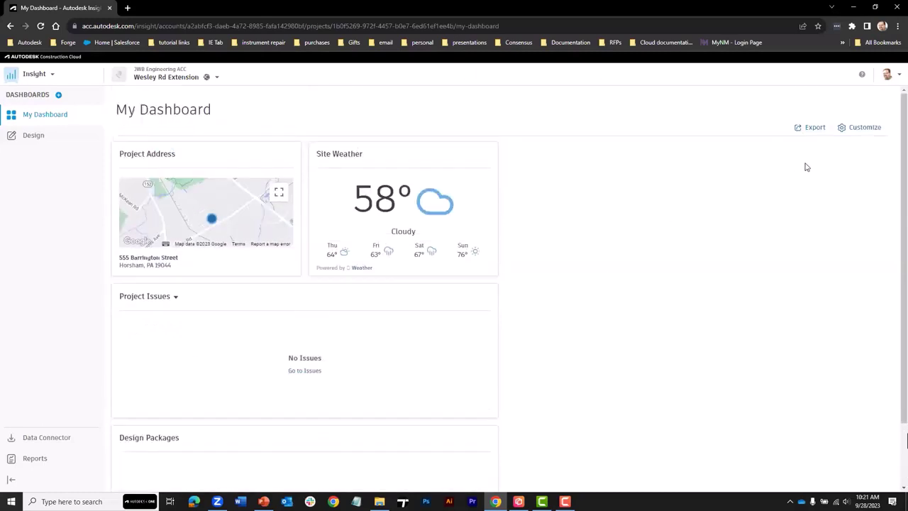
- Enter dashboard customize mode and browse the Card Library without adding any cards
{"action": "left_click", "coordinate": [859, 127]}
{"action": "left_click", "coordinate": [863, 134]}
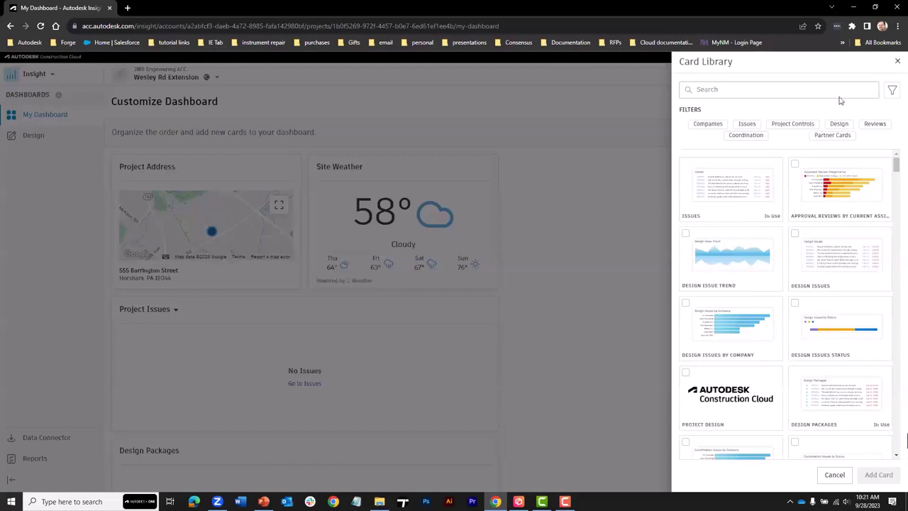
{"action": "left_click", "coordinate": [897, 65]}
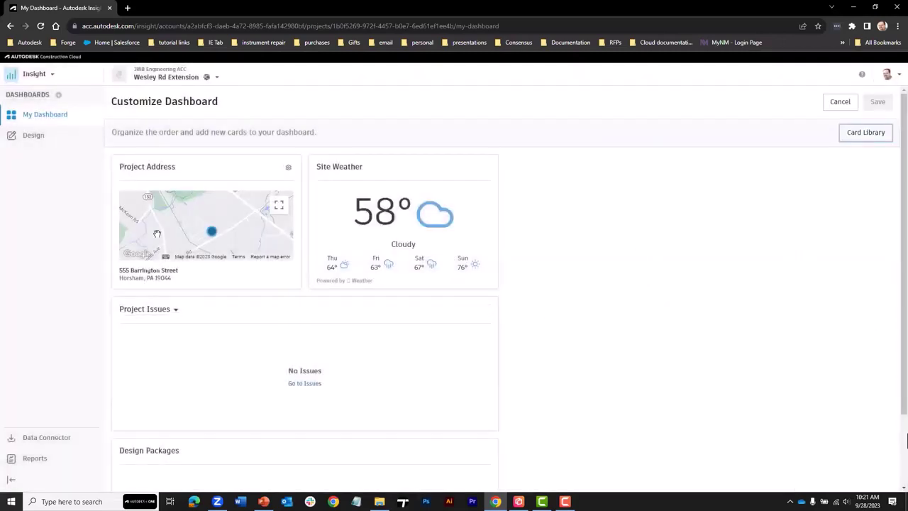
- Switch to Docs, then use View all projects to list all 150 projects
{"action": "left_click", "coordinate": [54, 76]}
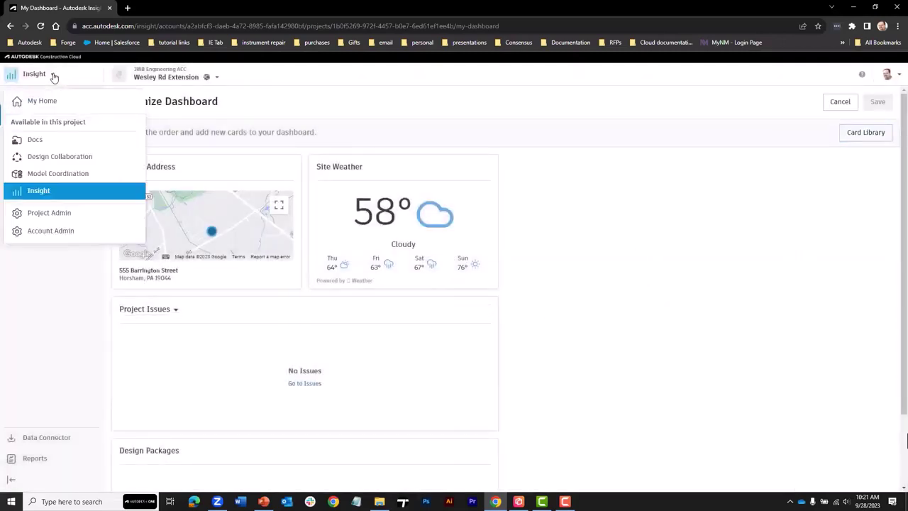
{"action": "left_click", "coordinate": [35, 139]}
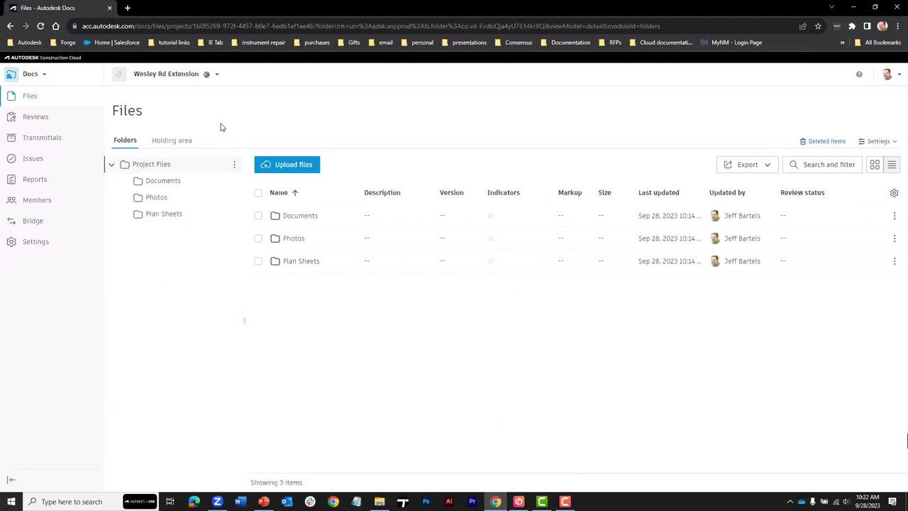
{"action": "left_click", "coordinate": [217, 76]}
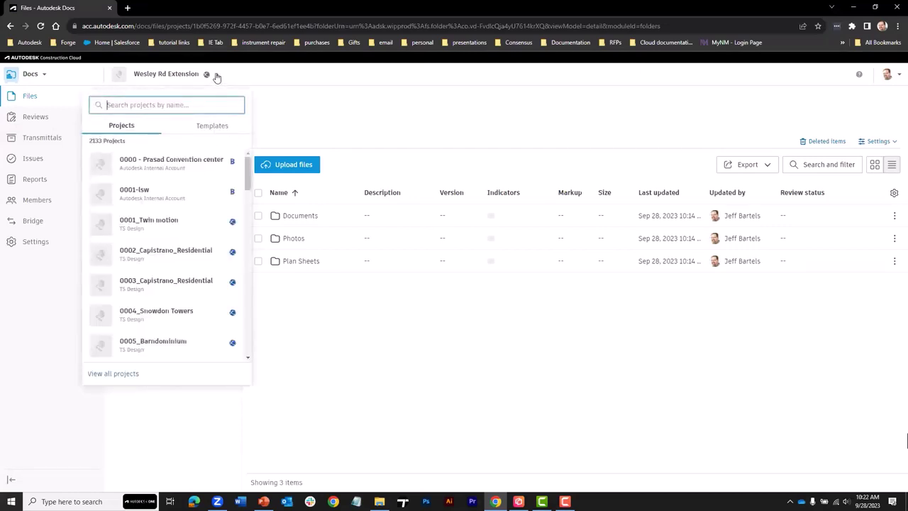
{"action": "left_click", "coordinate": [126, 376]}
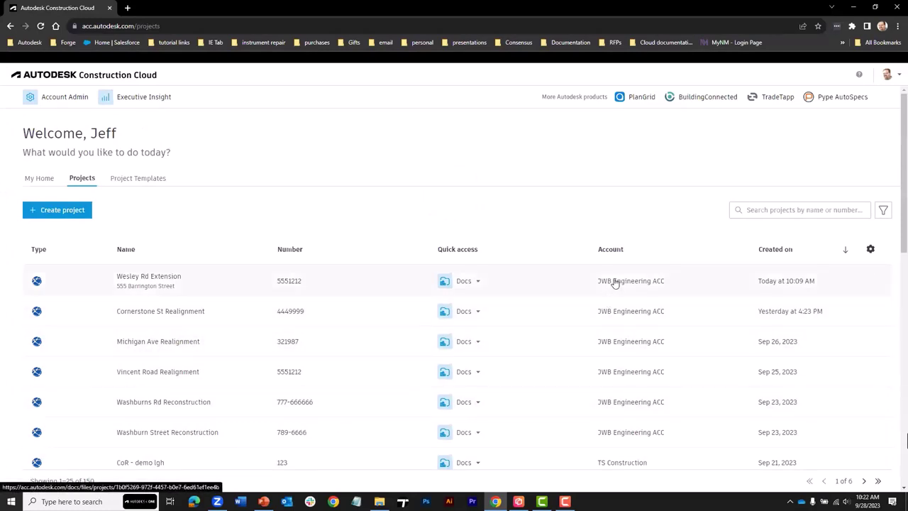
{"action": "scroll", "coordinate": [617, 400], "scroll_direction": "down", "scroll_amount": 2}
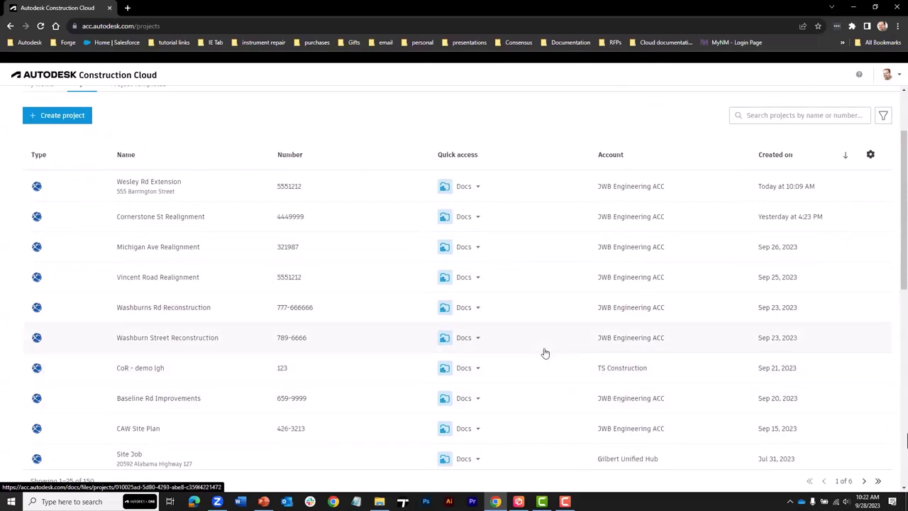
- Search the project list for 'wes' so only Wesley Rd Extension remains
{"action": "scroll", "coordinate": [545, 323], "scroll_direction": "up", "scroll_amount": 2}
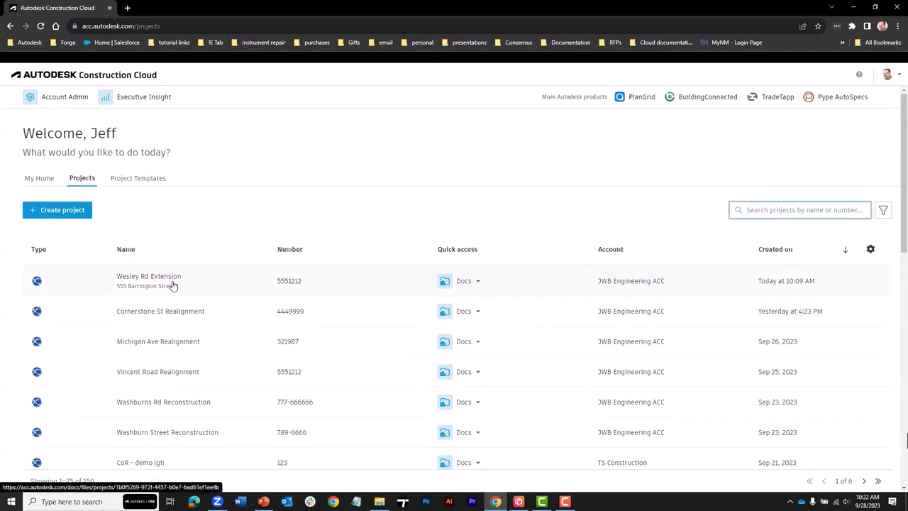
{"action": "left_click", "coordinate": [753, 210]}
{"action": "type", "text": "wes"}
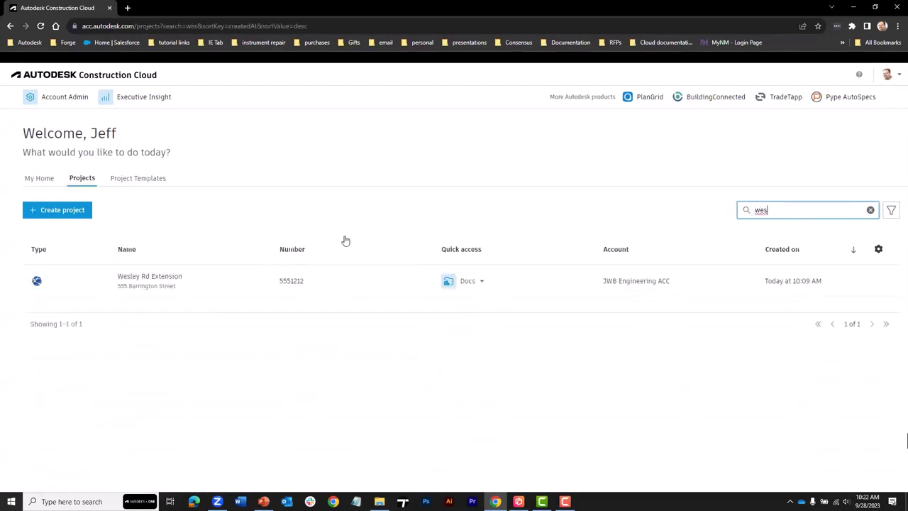
- Clear the search, filter to the JWB Engineering ACC account (35 projects), and show Project Type options
{"action": "left_click", "coordinate": [870, 210]}
{"action": "left_click", "coordinate": [891, 211]}
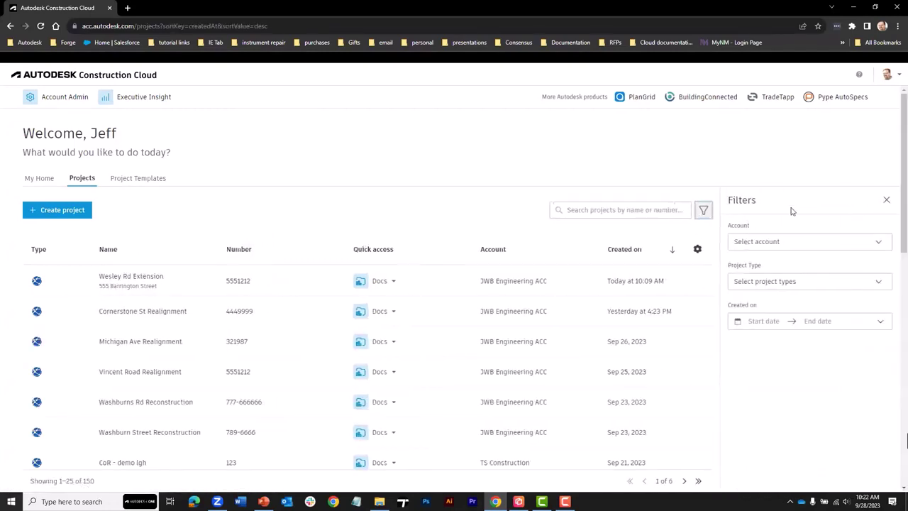
{"action": "left_click", "coordinate": [785, 242]}
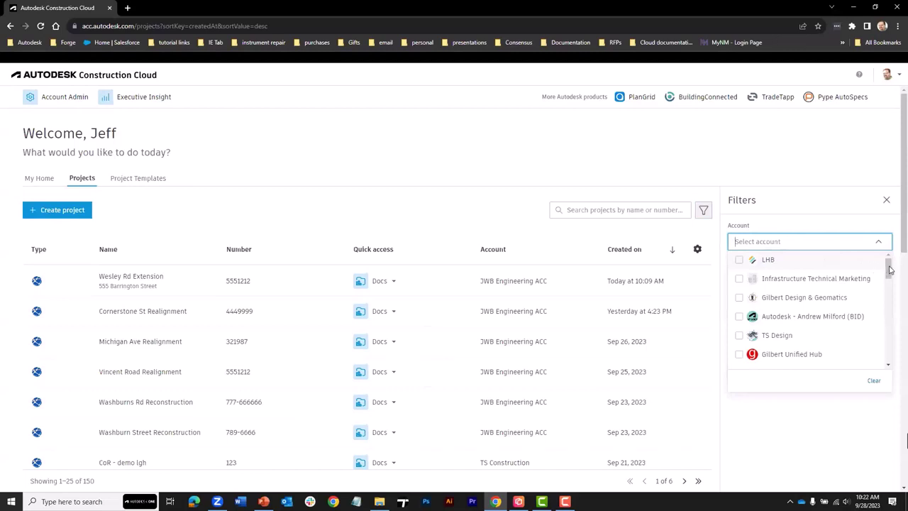
{"action": "left_click_drag", "start_coordinate": [889, 270], "coordinate": [889, 339]}
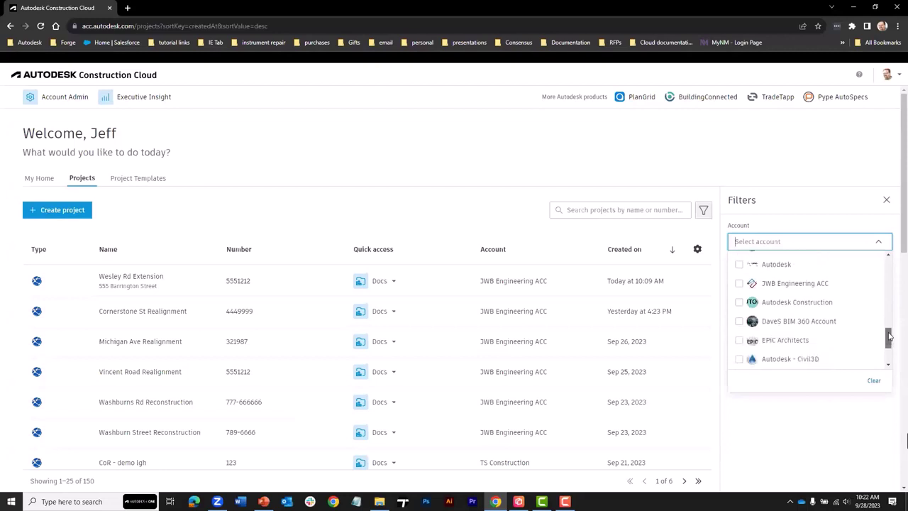
{"action": "left_click", "coordinate": [739, 284]}
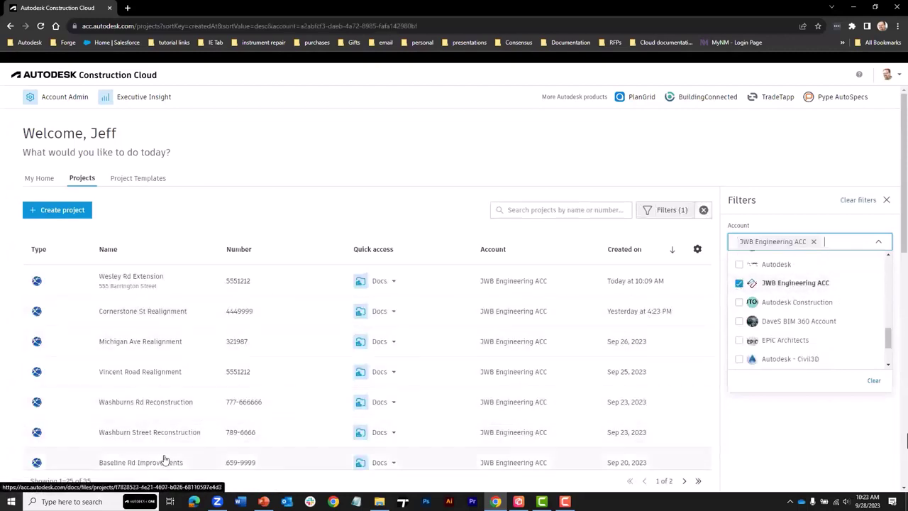
{"action": "left_click", "coordinate": [723, 269]}
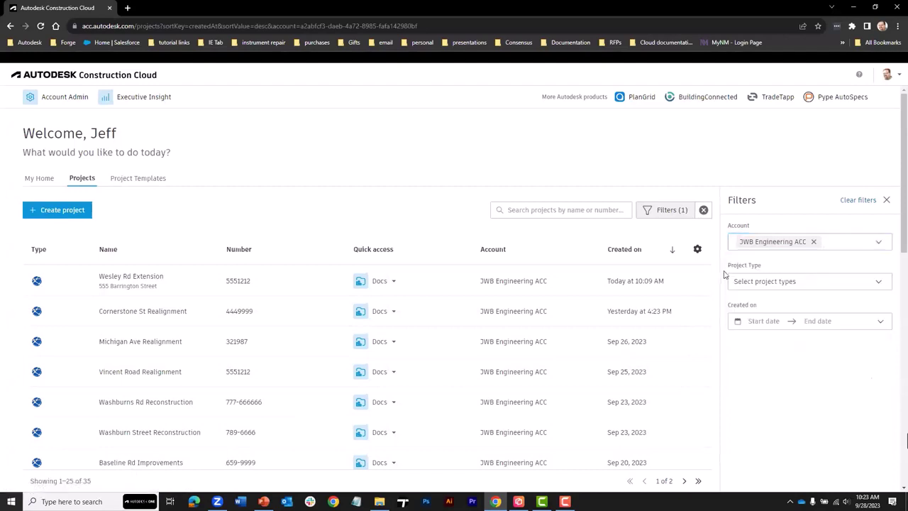
{"action": "left_click", "coordinate": [783, 280]}
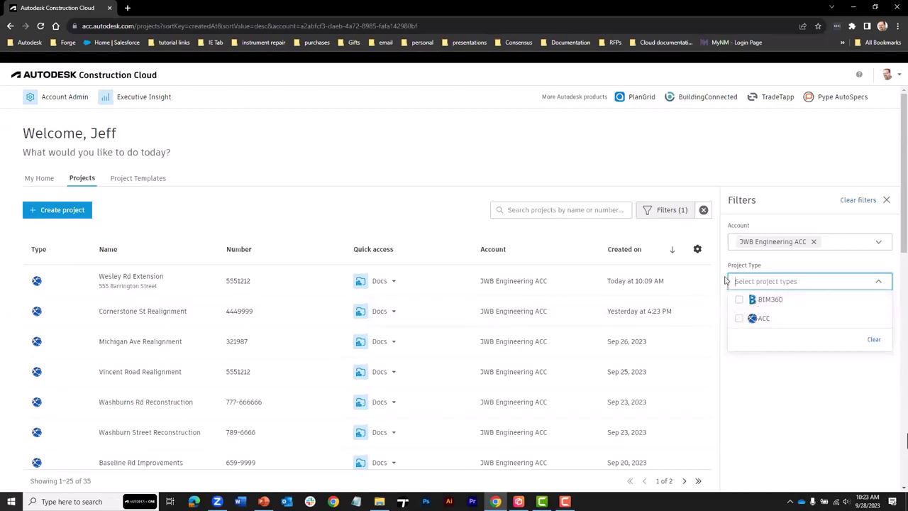
- Set the Created on filter's start date to 1/1/2022
{"action": "left_click", "coordinate": [741, 281]}
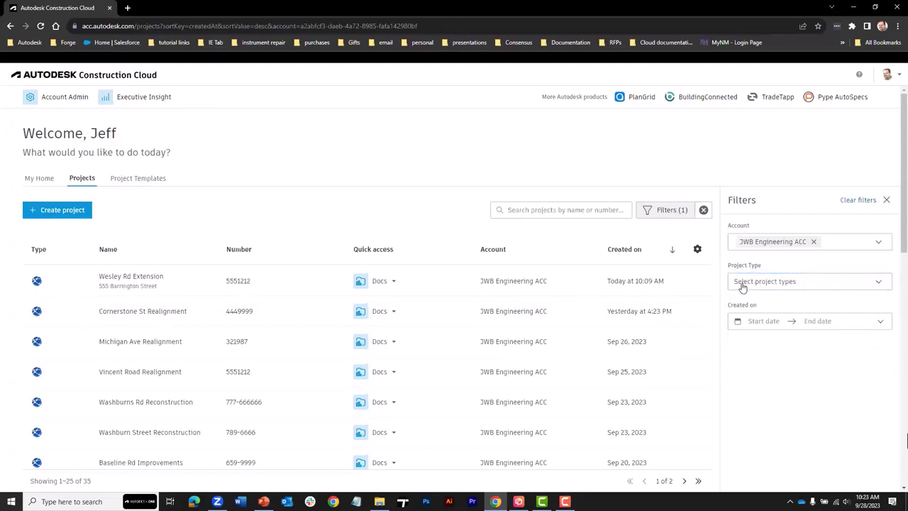
{"action": "left_click", "coordinate": [759, 322]}
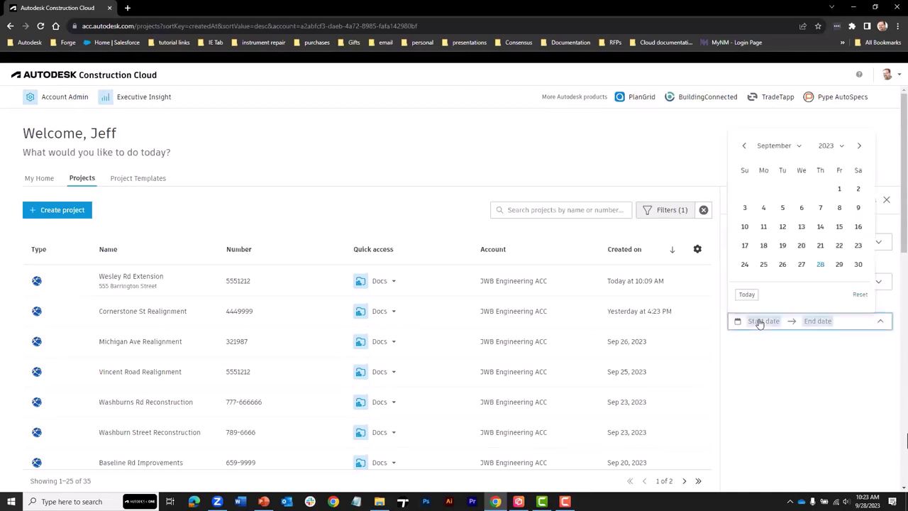
{"action": "left_click", "coordinate": [829, 146]}
{"action": "left_click", "coordinate": [828, 198]}
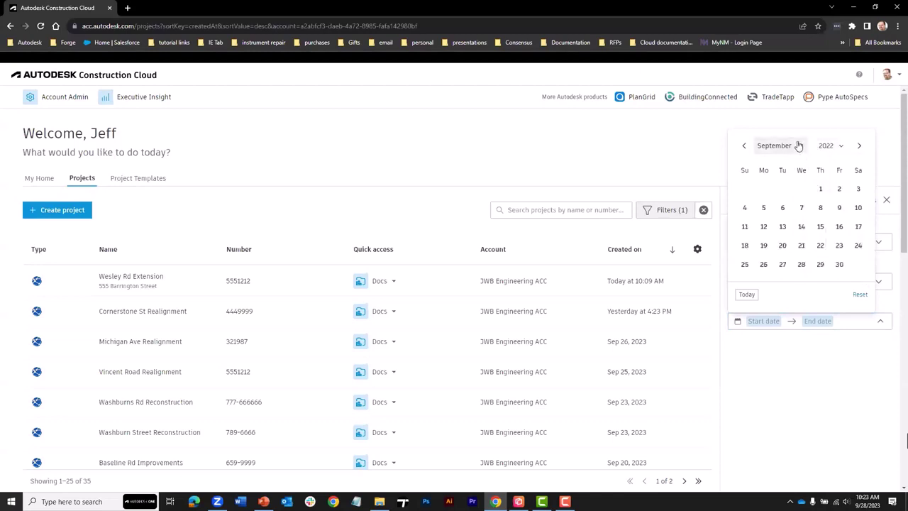
{"action": "left_click", "coordinate": [797, 146]}
{"action": "scroll", "coordinate": [778, 160], "scroll_direction": "up", "scroll_amount": 3}
{"action": "left_click", "coordinate": [774, 168]}
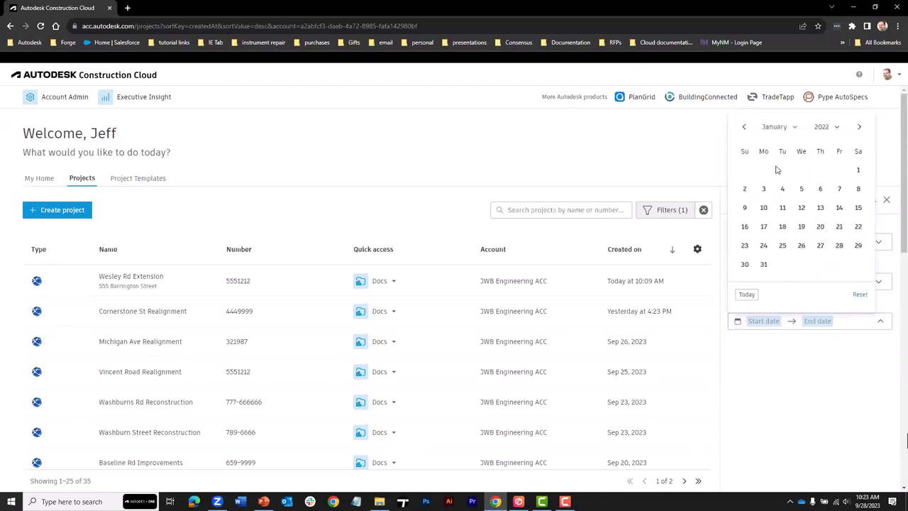
{"action": "left_click", "coordinate": [856, 171]}
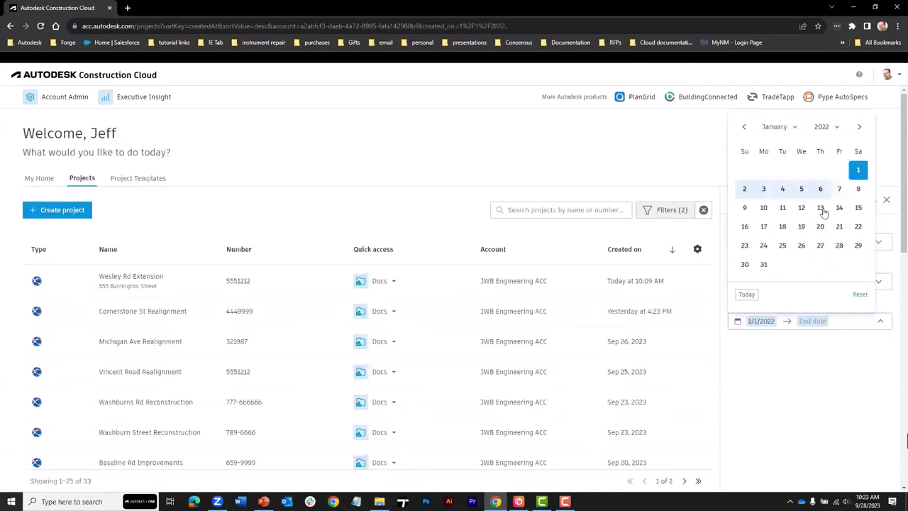
{"action": "left_click", "coordinate": [814, 321]}
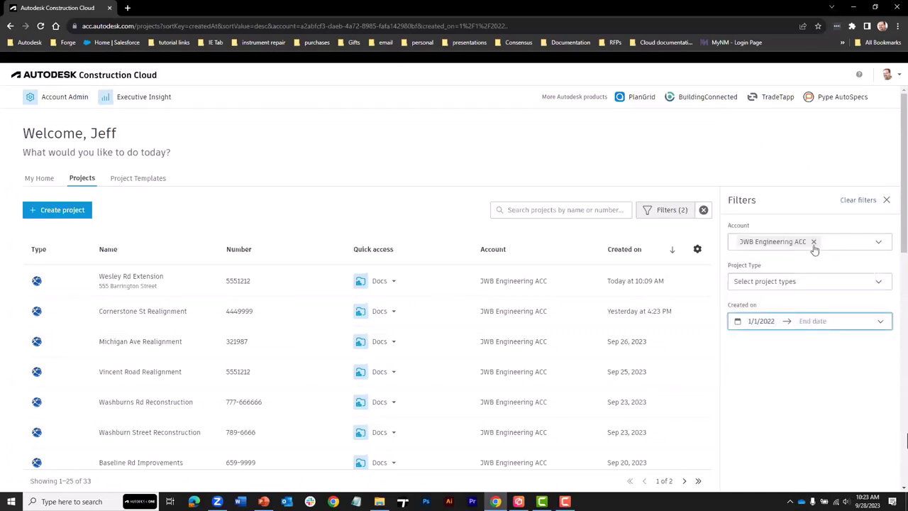
- Set the Created on end date to 1/1/2023, leaving 9 projects, and close Filters
{"action": "left_click", "coordinate": [815, 321]}
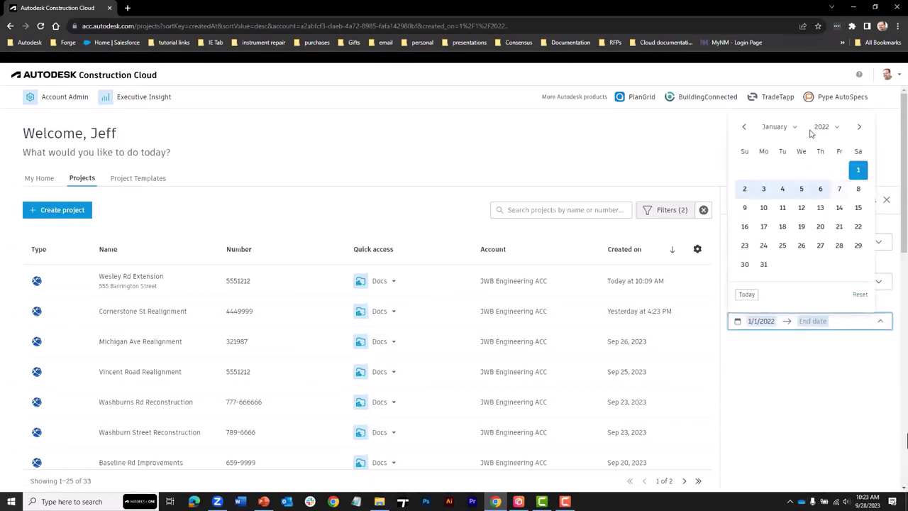
{"action": "left_click", "coordinate": [833, 127]}
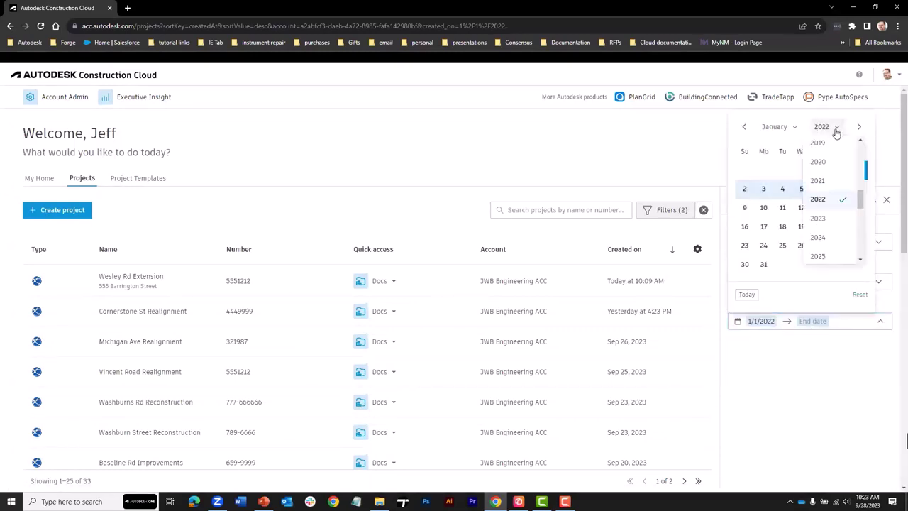
{"action": "left_click", "coordinate": [819, 219]}
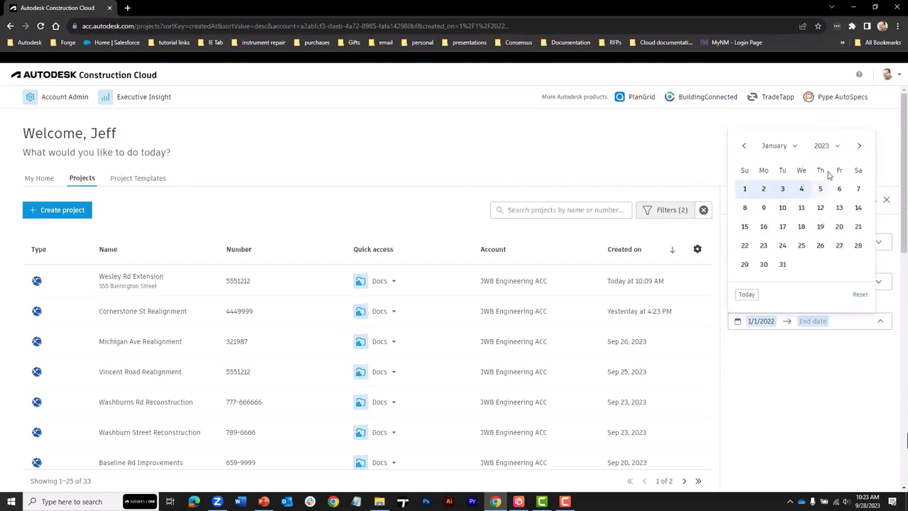
{"action": "left_click", "coordinate": [745, 190]}
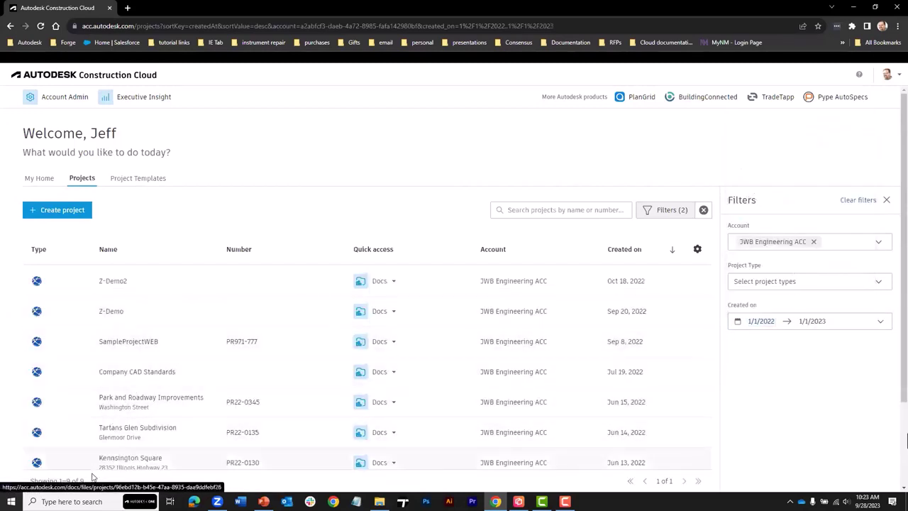
{"action": "left_click", "coordinate": [886, 200]}
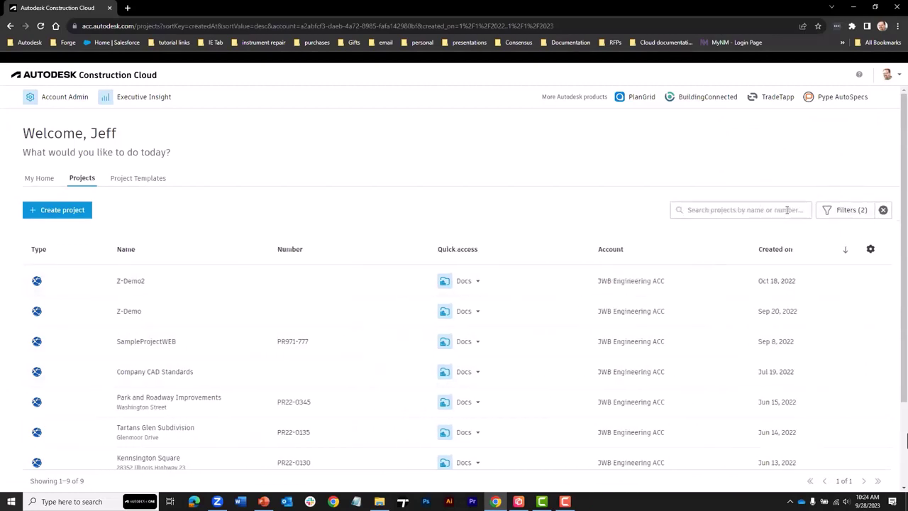
- Clear all filters so the full 150-project list shows again
{"action": "left_click", "coordinate": [883, 211]}
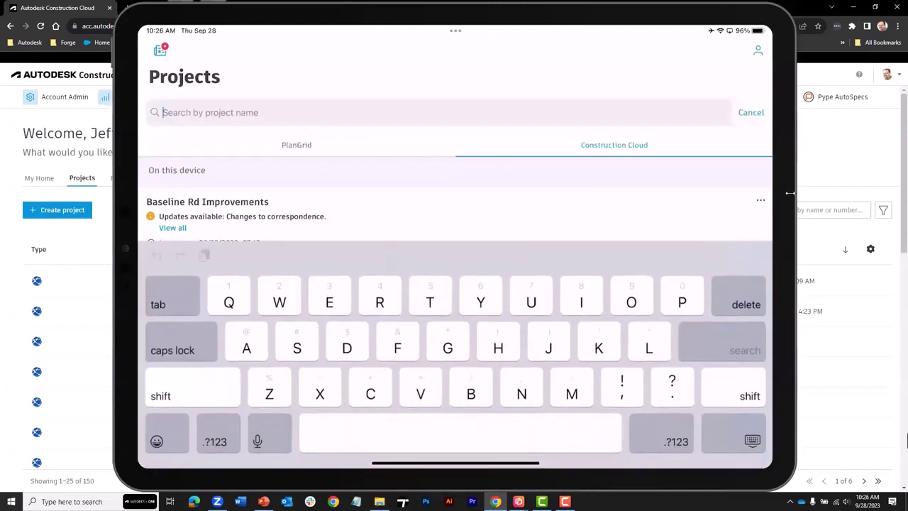
- Search the mobile app for 'Wes' and download Wesley Rd Extension to the iPad
{"action": "type", "text": "Wes"}
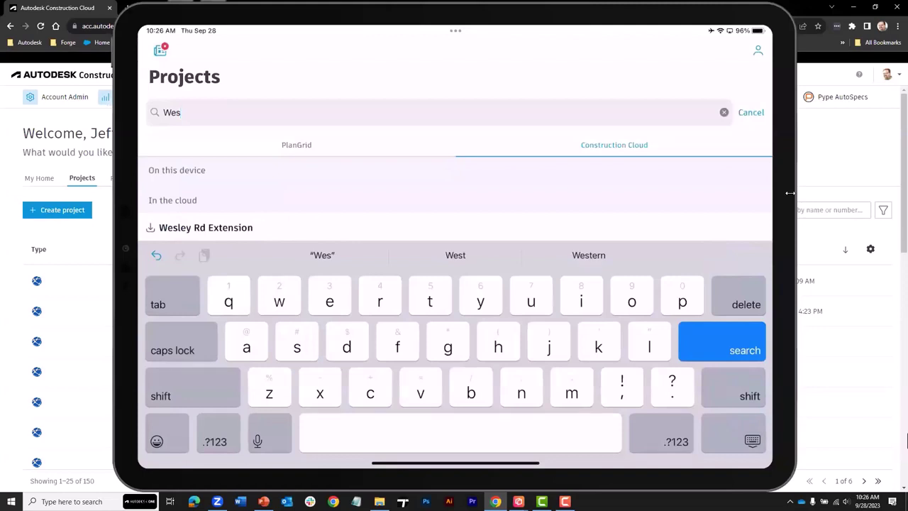
{"action": "key", "text": "Return"}
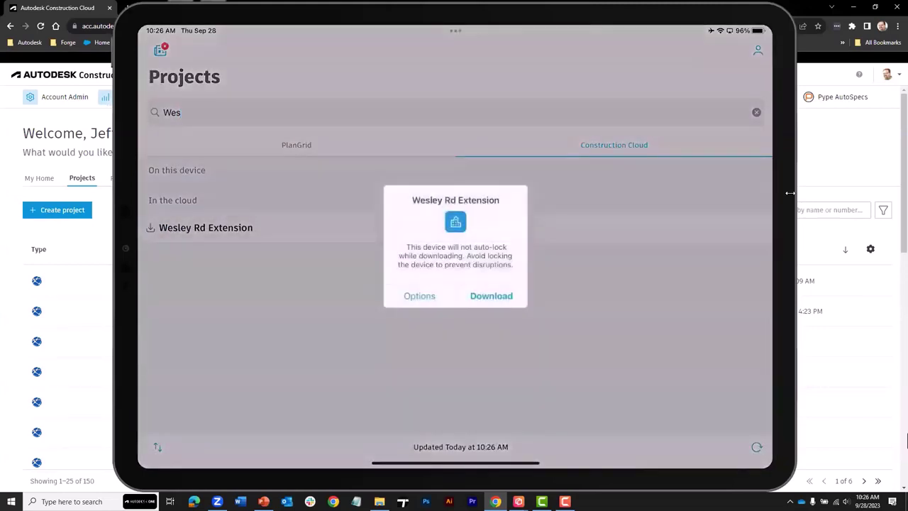
{"action": "key", "text": "Return"}
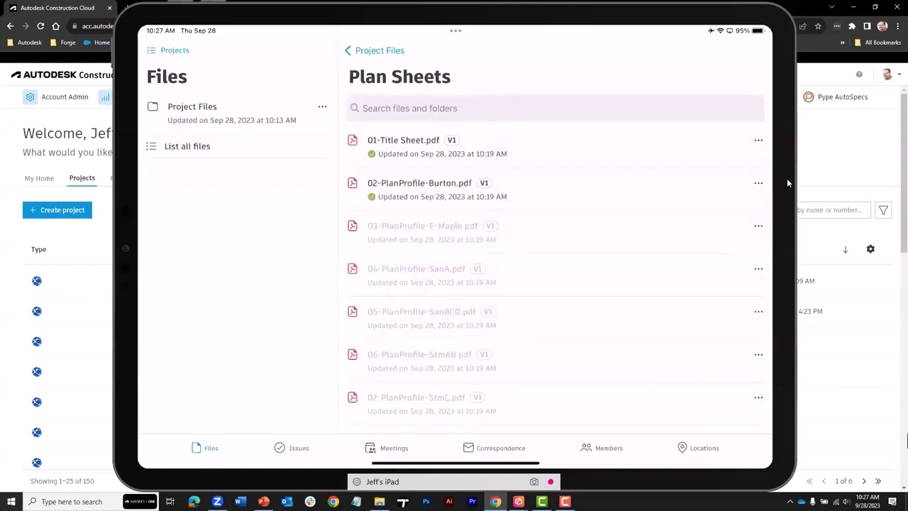
- Open the Plan Sheets folder to list its downloaded PDFs
{"action": "left_click", "coordinate": [758, 228]}
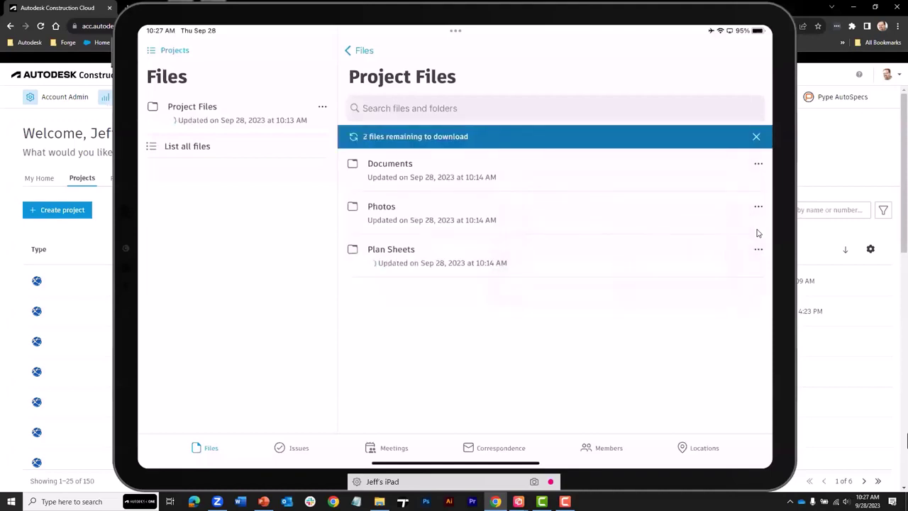
{"action": "left_click", "coordinate": [757, 236]}
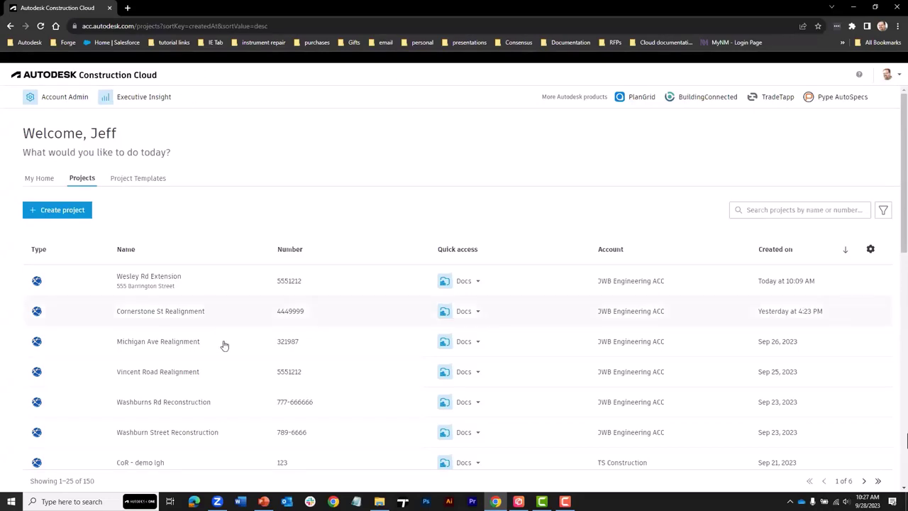
- Switch to PowerPoint and start the slideshow from the Next Time! slide
{"action": "left_click", "coordinate": [263, 501]}
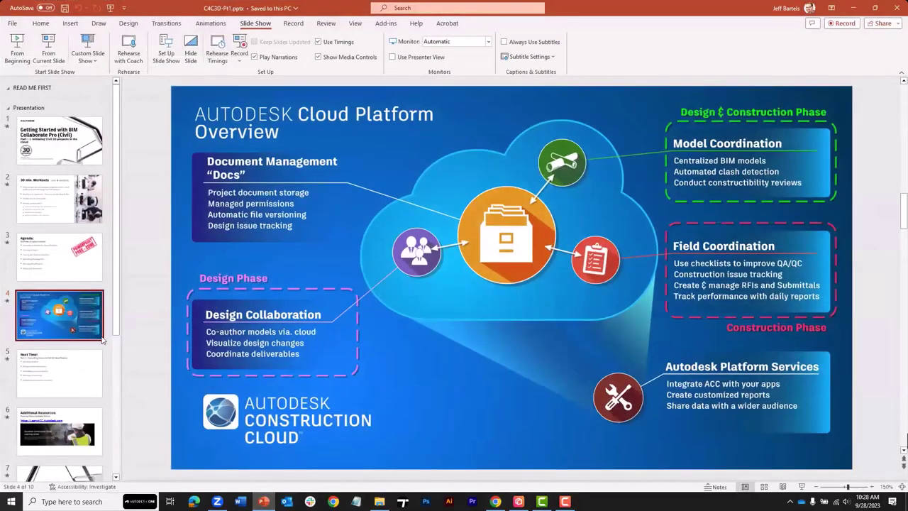
{"action": "left_click", "coordinate": [92, 358]}
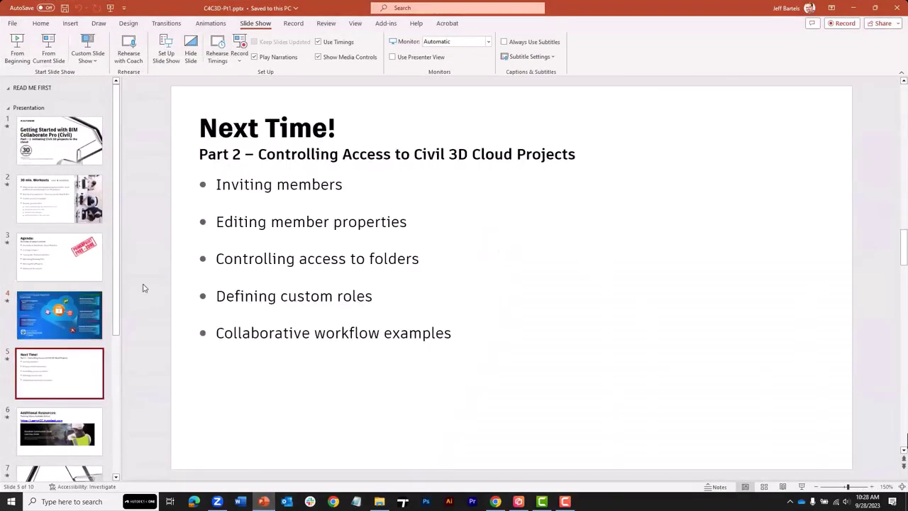
{"action": "left_click", "coordinate": [48, 50]}
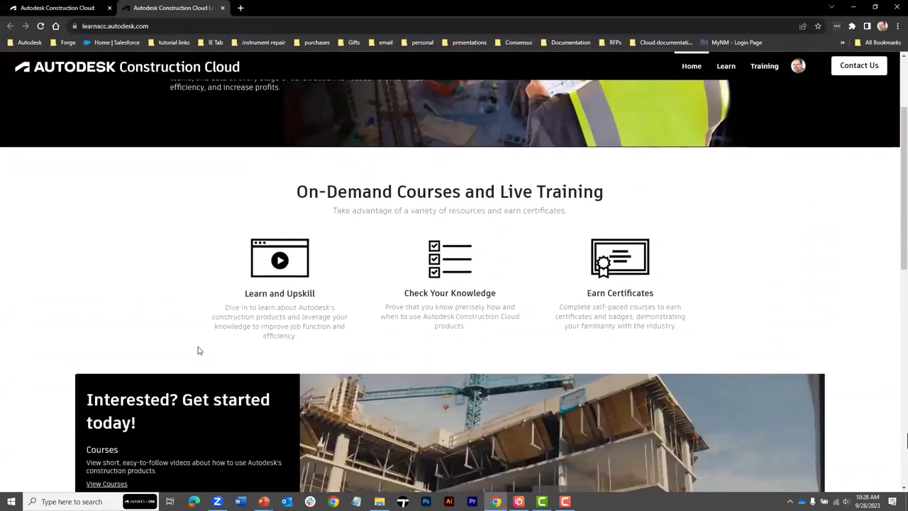
{"action": "scroll", "coordinate": [198, 350], "scroll_direction": "down", "scroll_amount": 2}
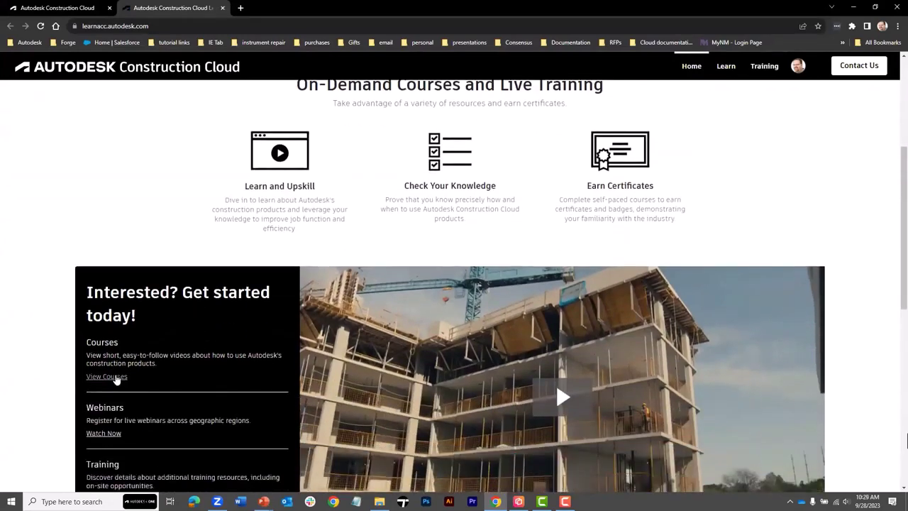
- Open the Learning Center's Courses page, browse the Learning Paths, then minimize Chrome
{"action": "left_click", "coordinate": [115, 379]}
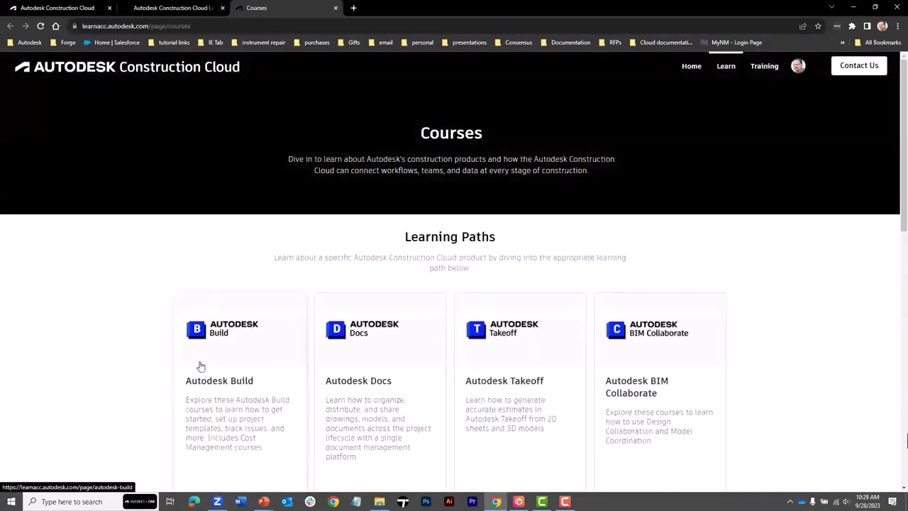
{"action": "scroll", "coordinate": [478, 310], "scroll_direction": "down", "scroll_amount": 3}
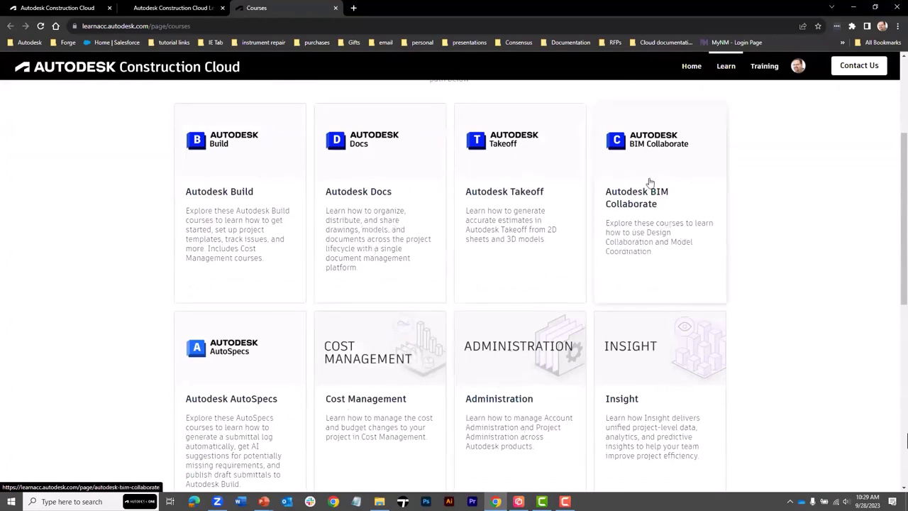
{"action": "scroll", "coordinate": [415, 237], "scroll_direction": "up", "scroll_amount": 2}
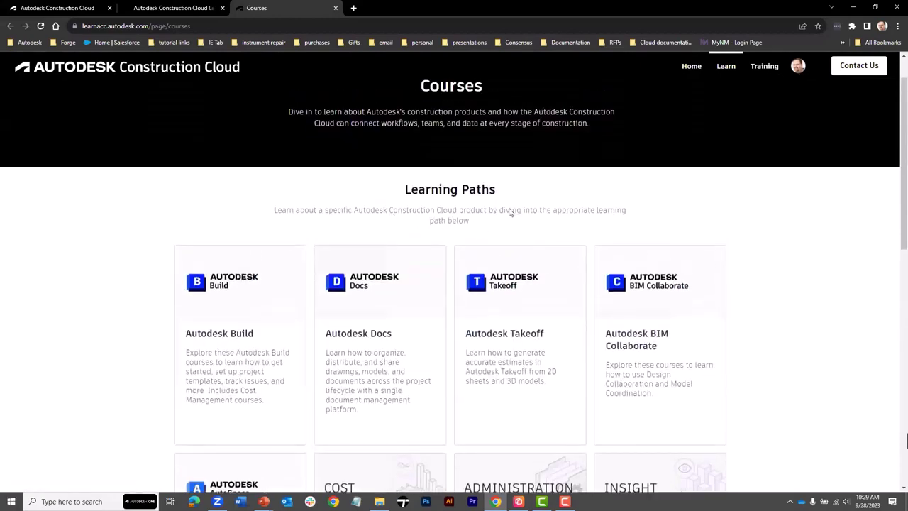
{"action": "left_click", "coordinate": [851, 11]}
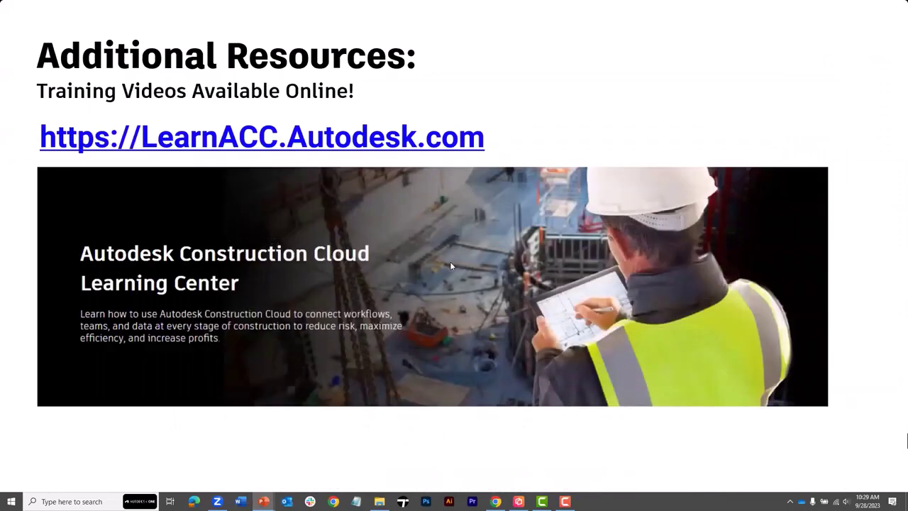
- Move the slideshow from Additional Resources to the closing Questions slide
{"action": "key", "text": "Right"}
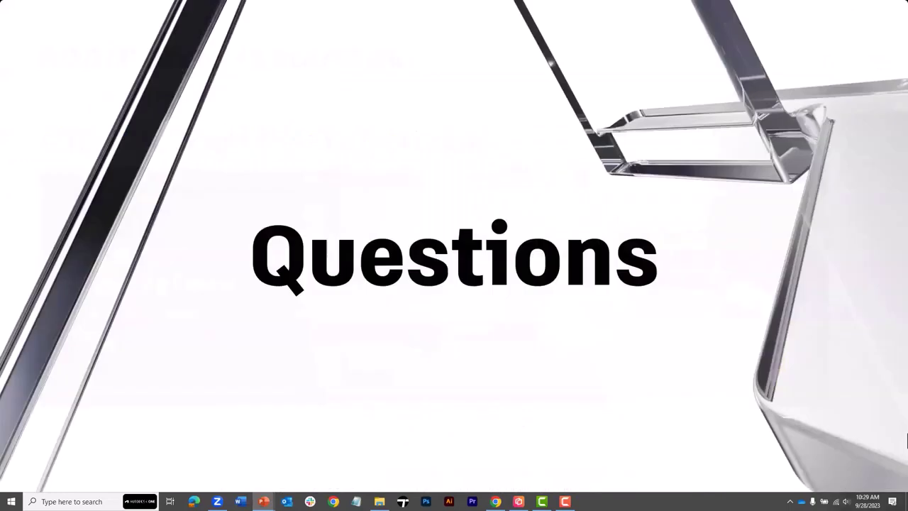